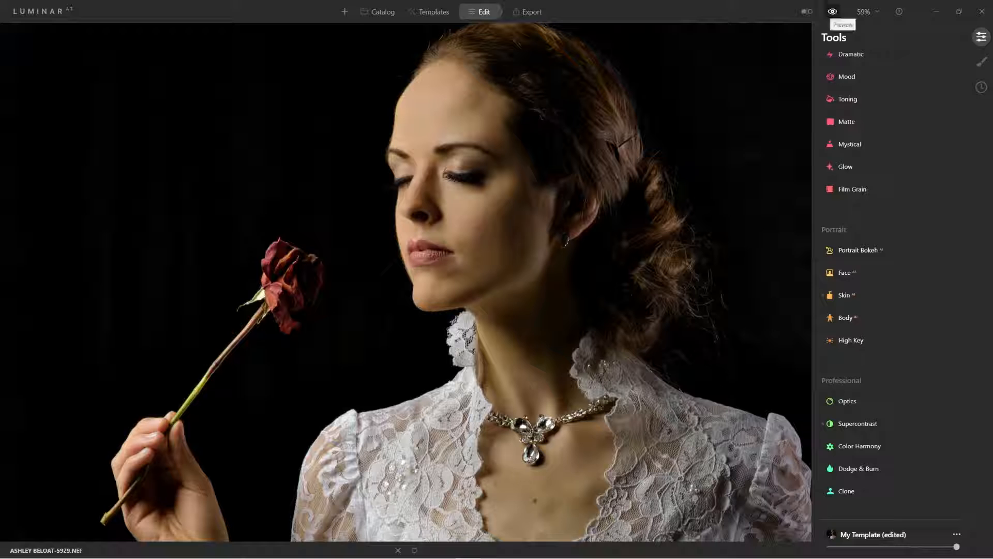
# Step: Compare the edited portrait with its original version twice using the before/after preview
pyautogui.click(833, 12)
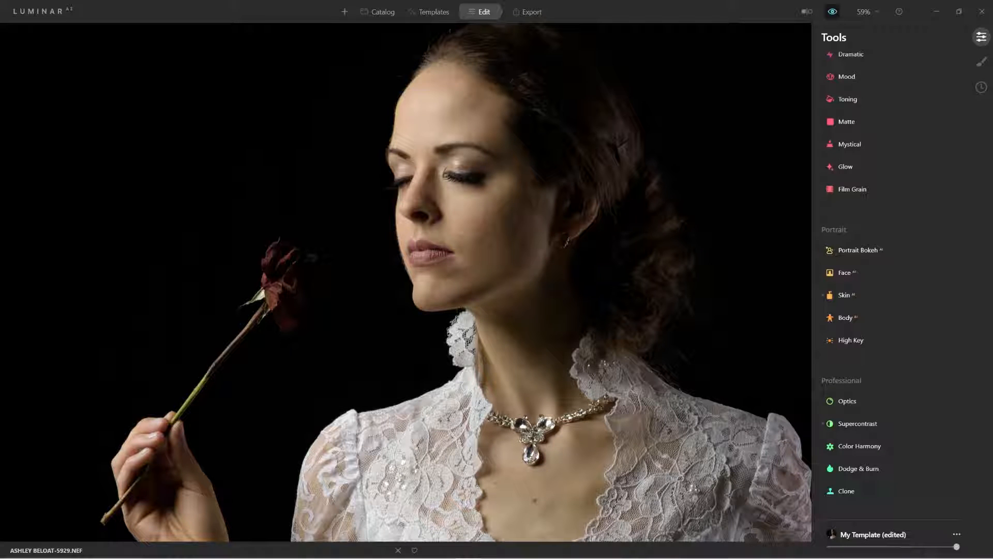
pyautogui.click(832, 11)
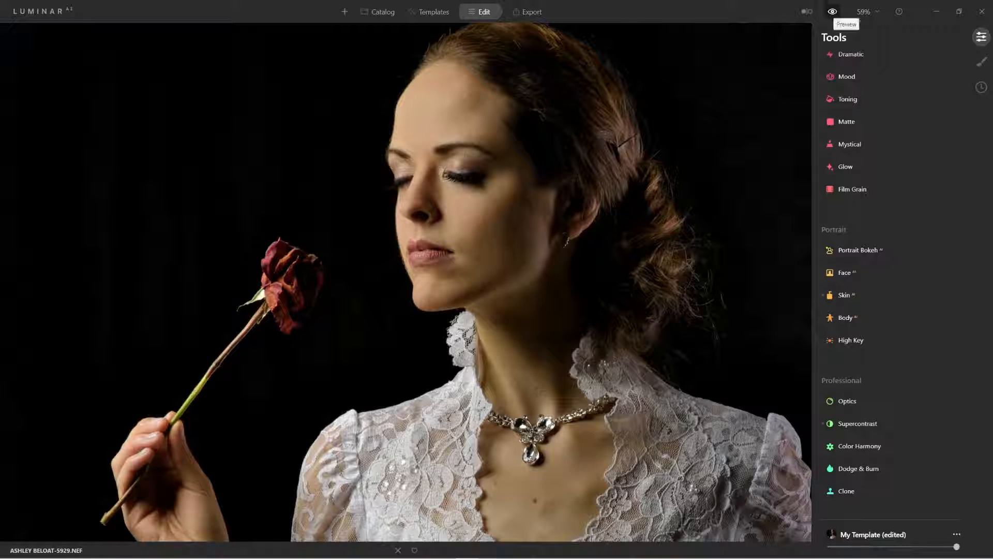
pyautogui.click(833, 11)
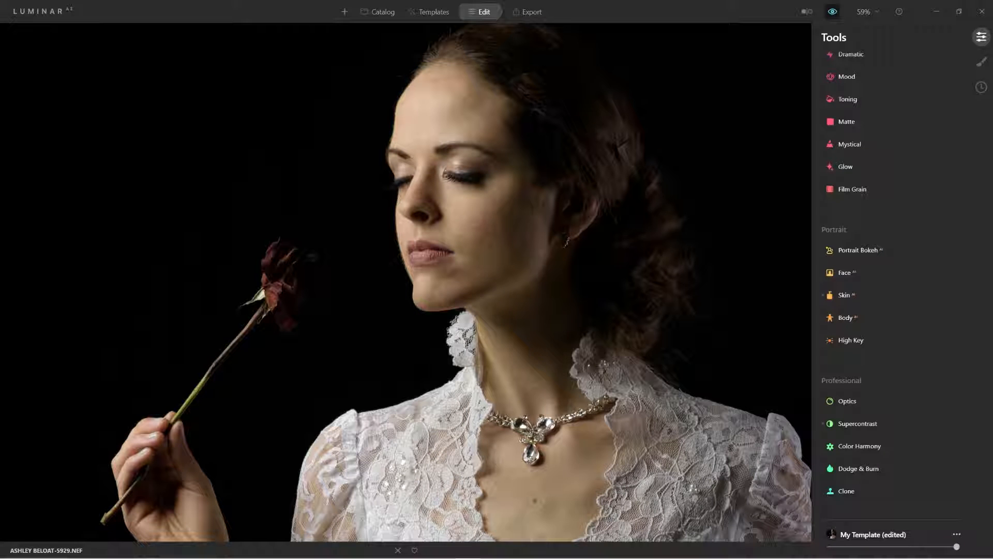
pyautogui.click(832, 12)
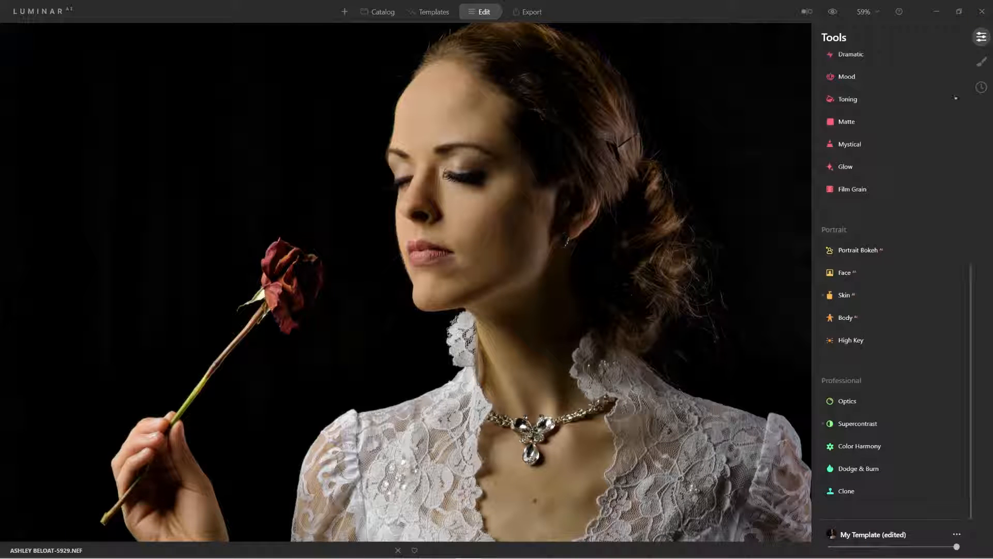
# Step: Revert the portrait's edit history to Light: Shadows +46 and compare that state with the original image
pyautogui.click(981, 87)
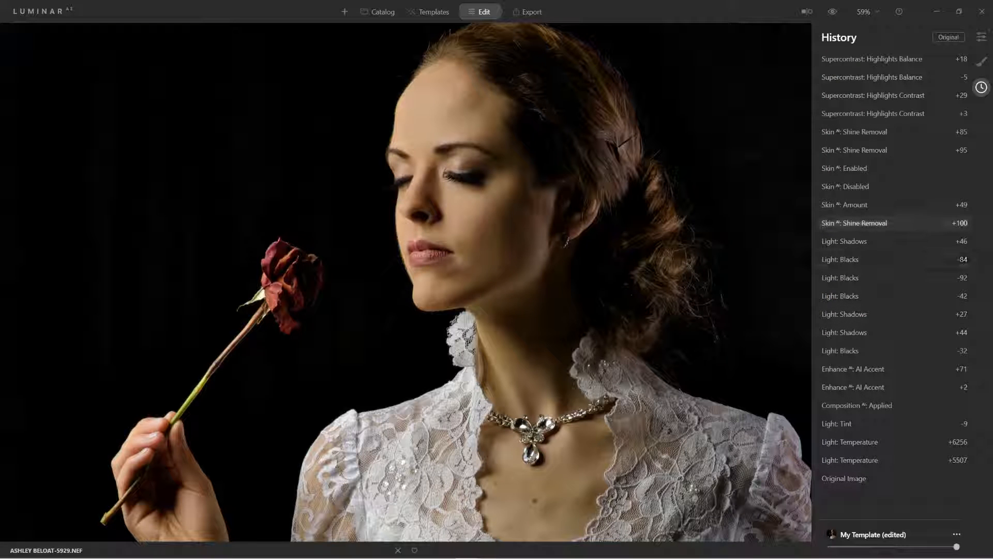
pyautogui.click(894, 242)
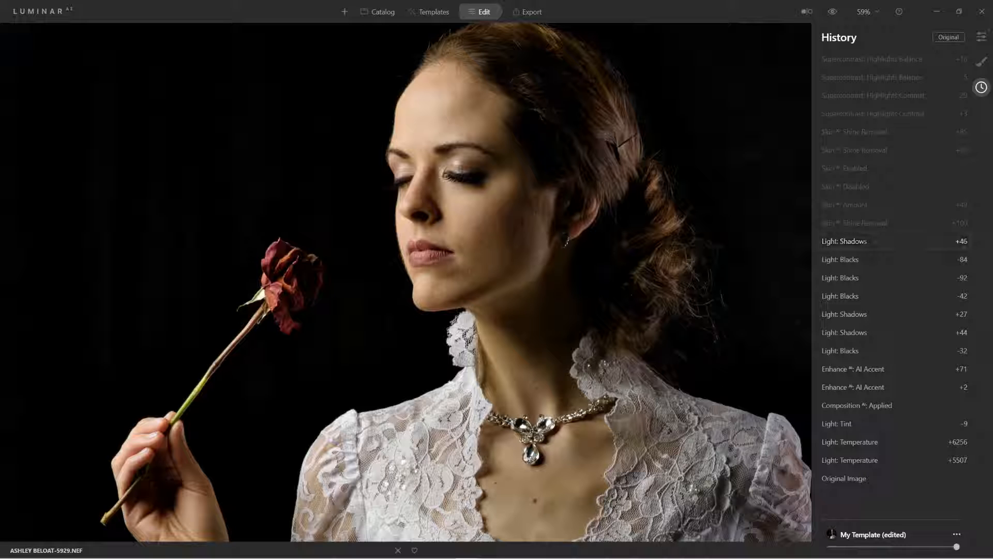
pyautogui.click(832, 11)
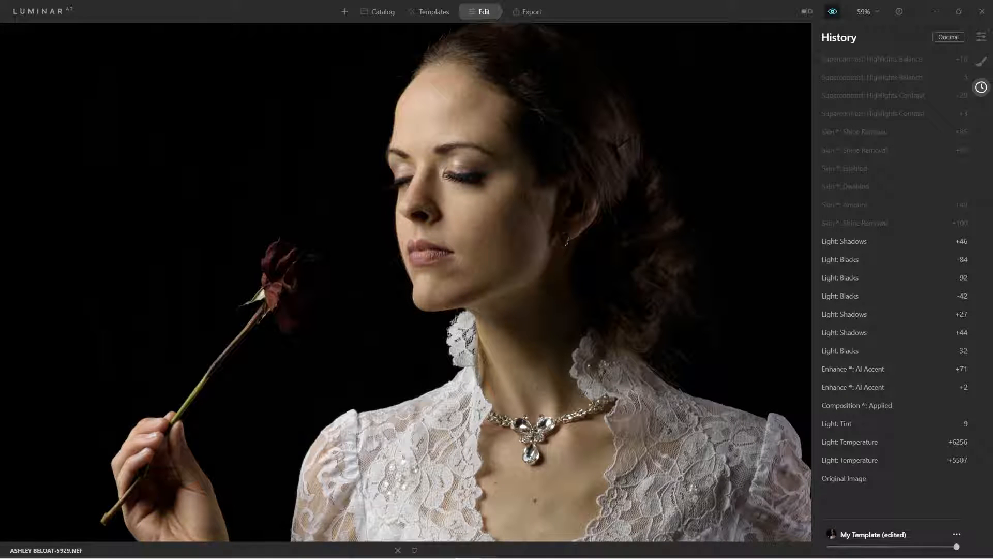
pyautogui.click(832, 12)
pyautogui.click(833, 11)
pyautogui.click(832, 12)
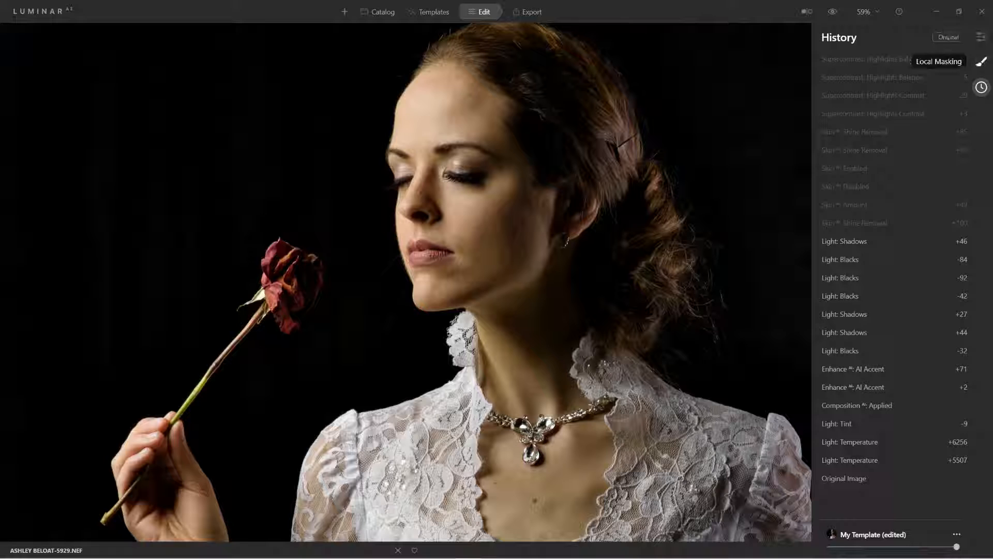
# Step: Smooth the woman's skin with Skin AI, setting Amount to 57 and Shine Removal to 70
pyautogui.click(981, 37)
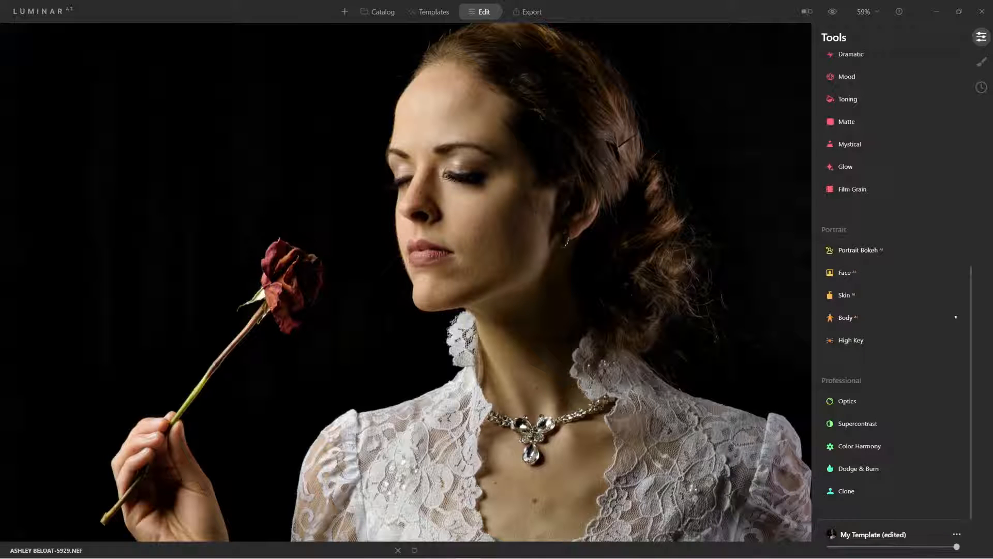
pyautogui.click(956, 294)
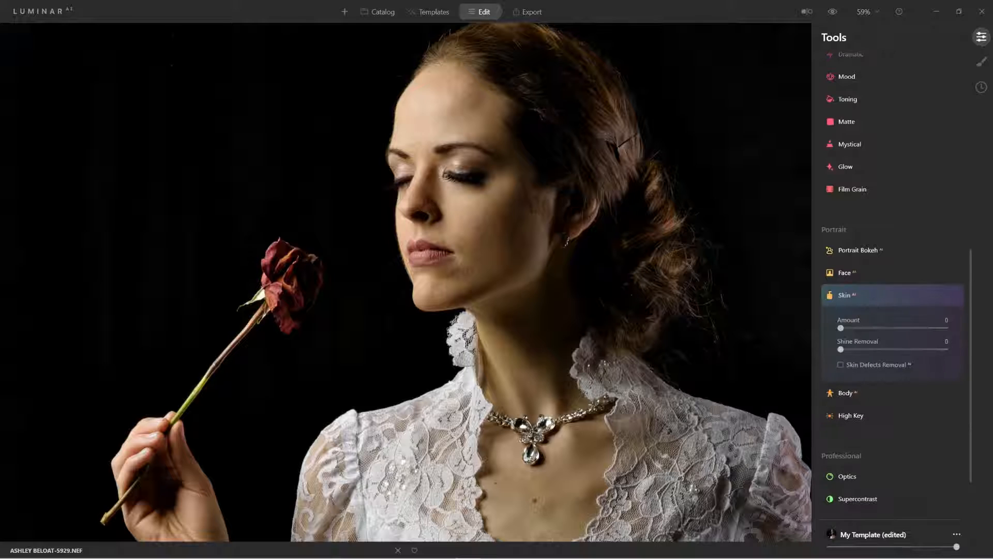
pyautogui.moveTo(840, 328); pyautogui.dragTo(901, 328)
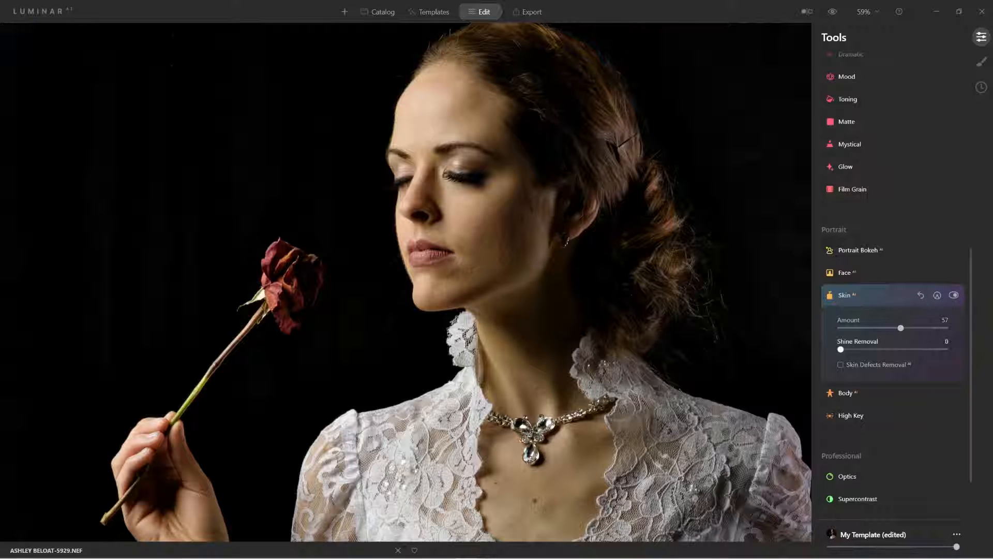
pyautogui.moveTo(840, 350); pyautogui.dragTo(915, 349)
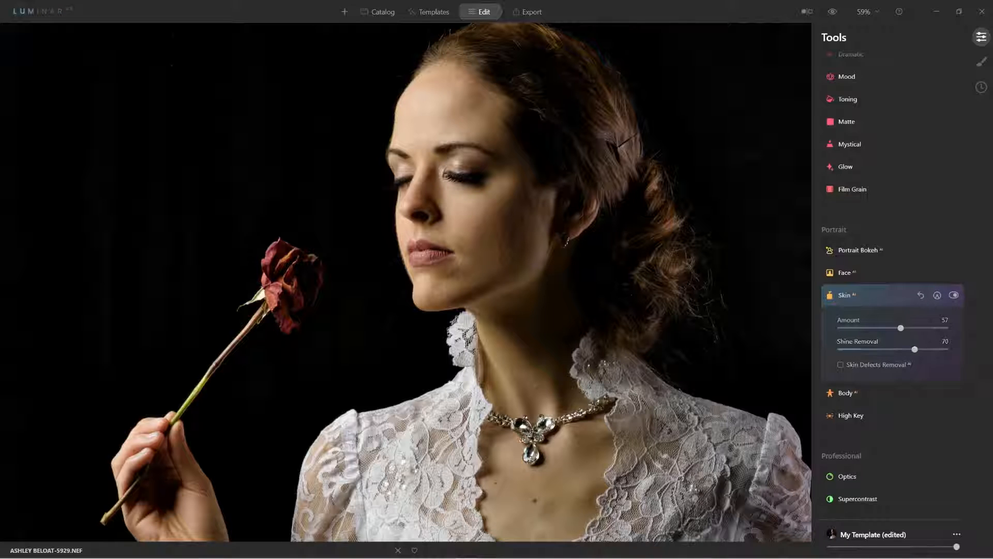
# Step: Inspect the face up close with the Skin AI adjustments switched off and on
pyautogui.scroll(5, 460, 146)
pyautogui.scroll(1, 460, 146)
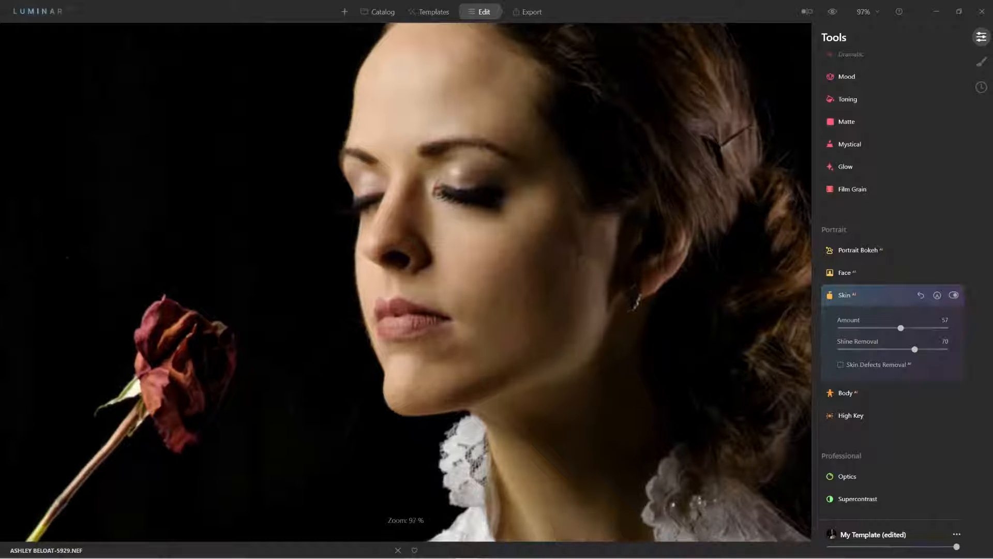
pyautogui.moveTo(460, 147); pyautogui.dragTo(476, 232)
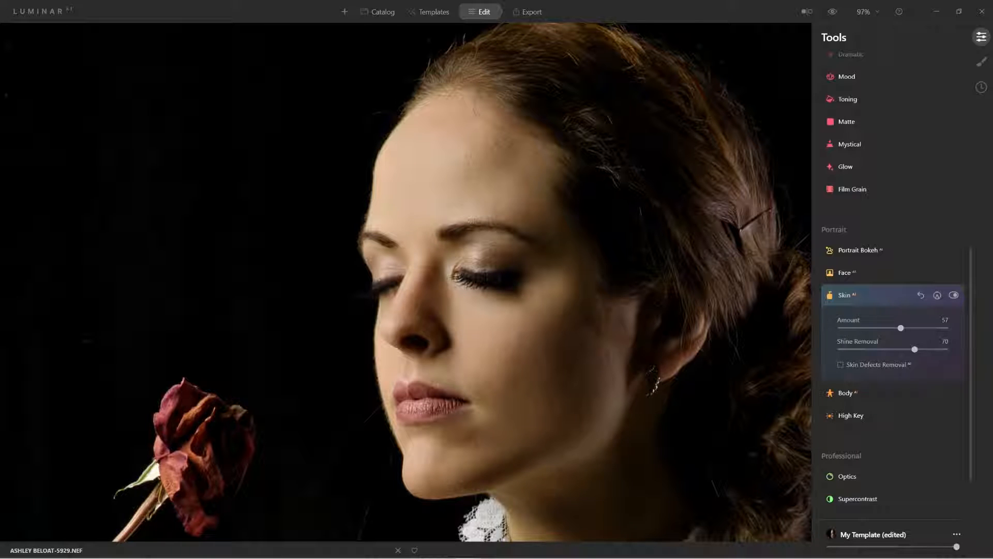
pyautogui.click(953, 295)
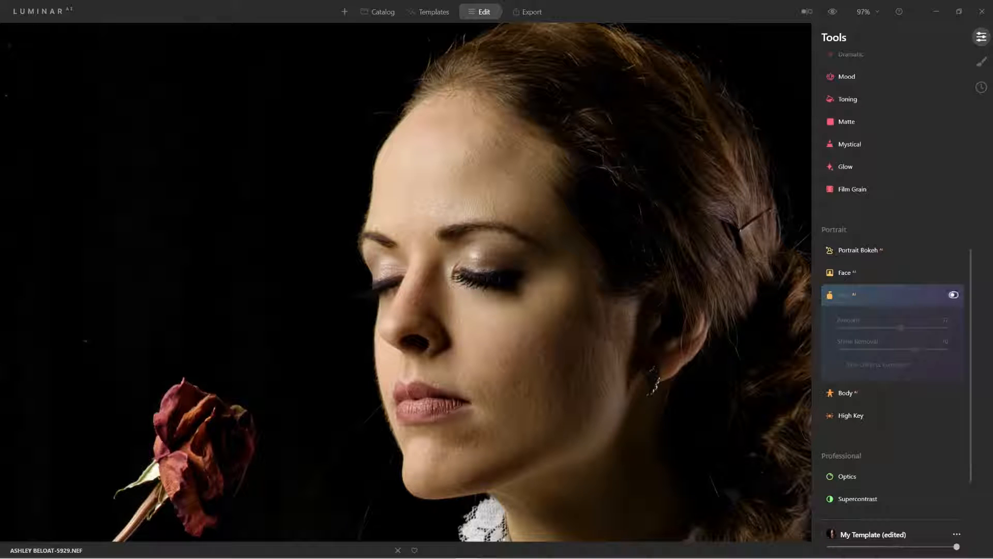
pyautogui.click(954, 295)
pyautogui.click(953, 295)
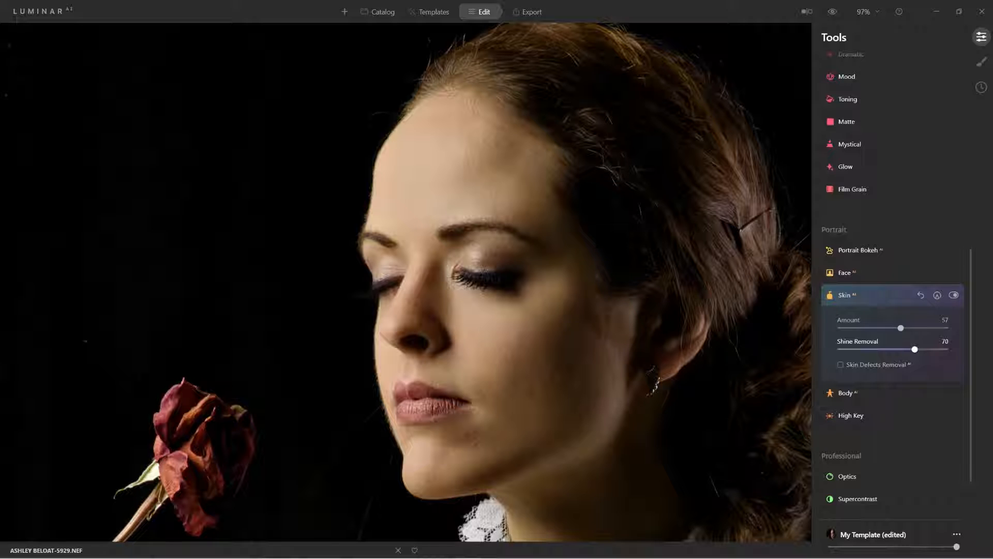
# Step: Enhance the lips with Face AI at Redness 38, Darkening 20 and Saturation 5, and compare the effect off and on
pyautogui.click(956, 272)
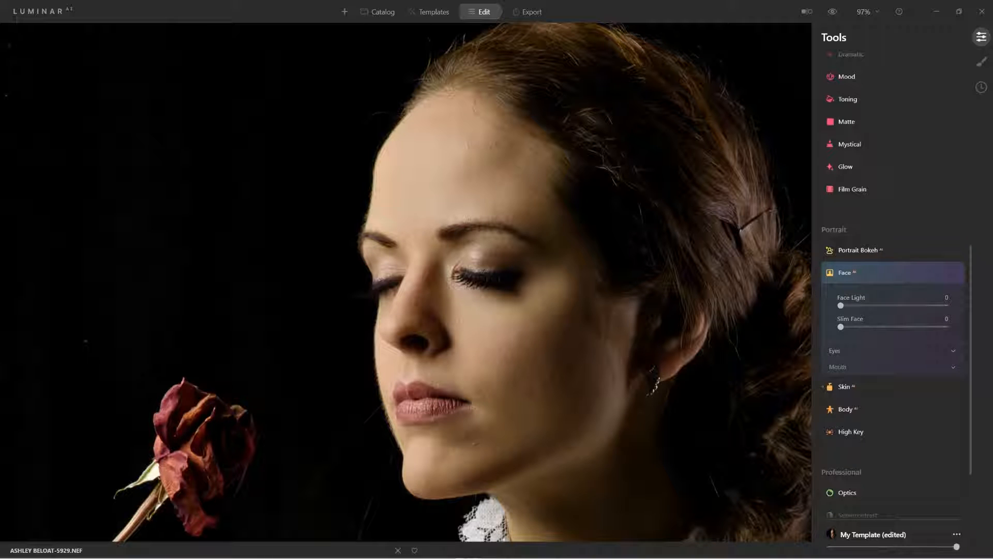
pyautogui.click(837, 367)
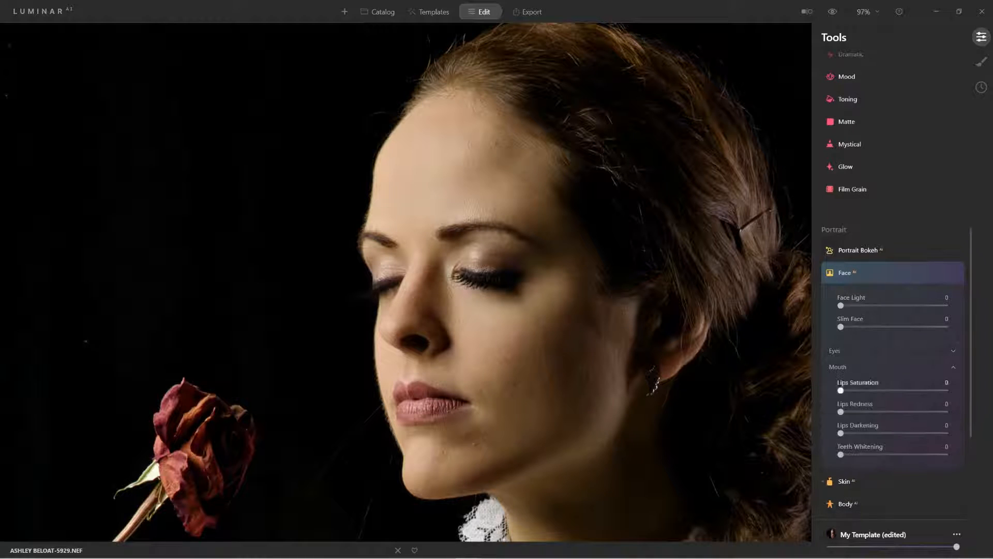
pyautogui.moveTo(840, 412); pyautogui.dragTo(862, 433)
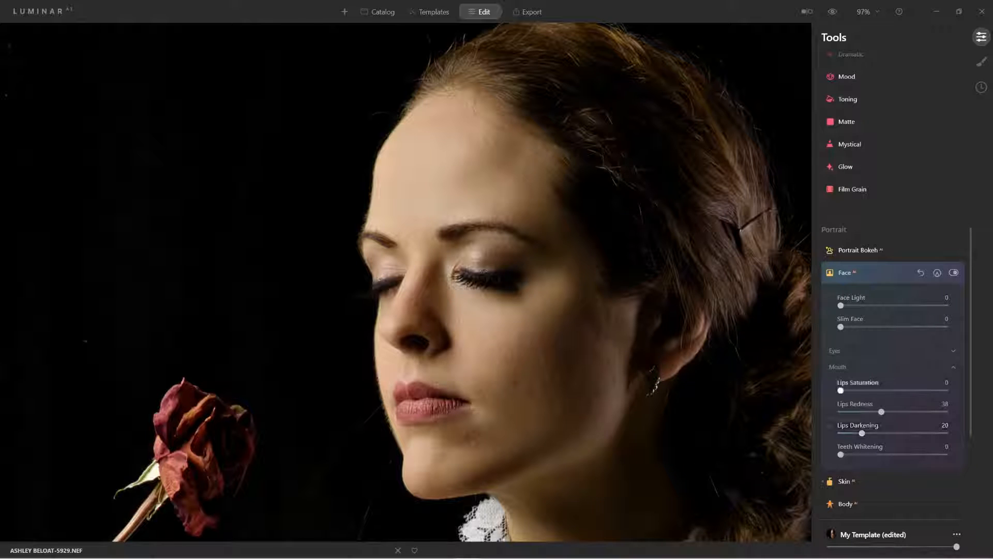
pyautogui.moveTo(840, 391); pyautogui.dragTo(847, 391)
pyautogui.click(954, 272)
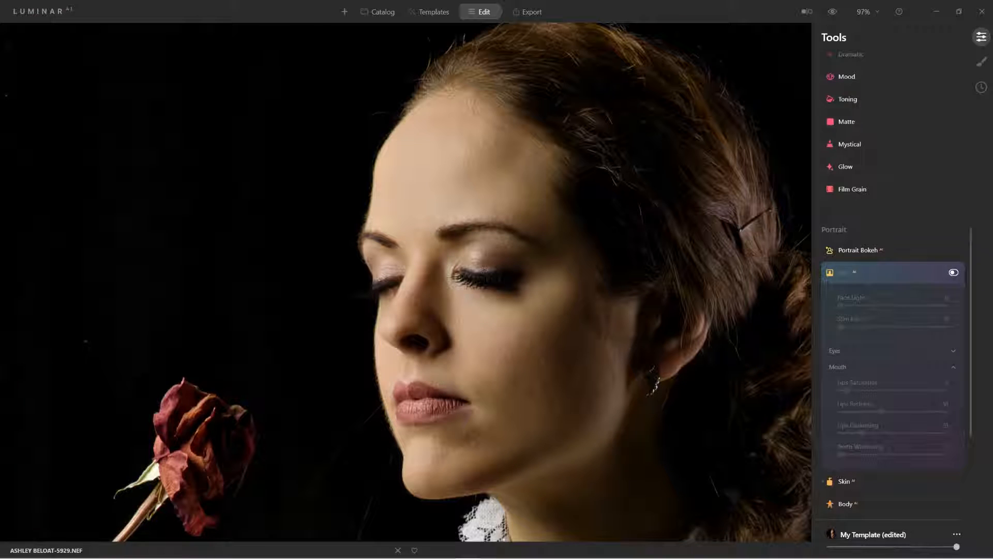
pyautogui.click(954, 273)
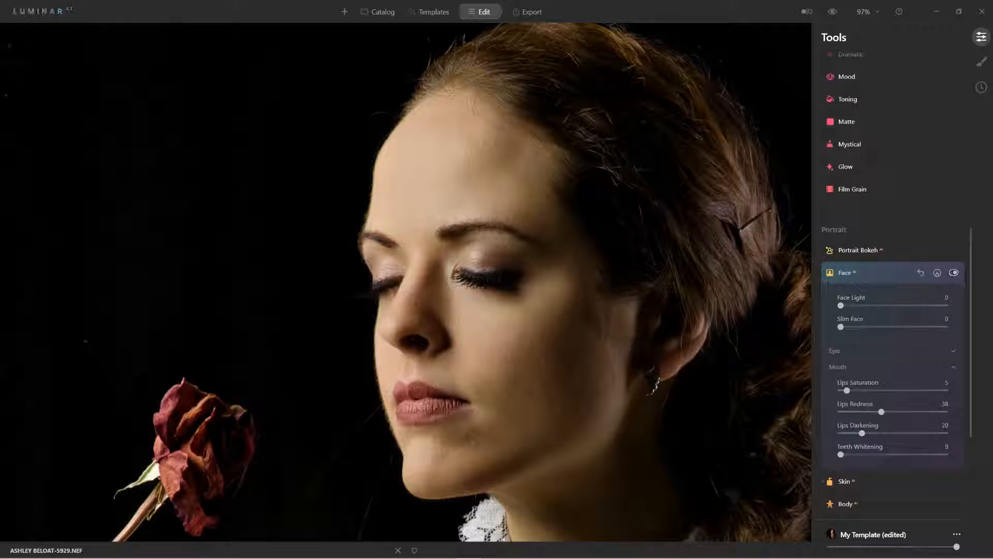
pyautogui.click(880, 273)
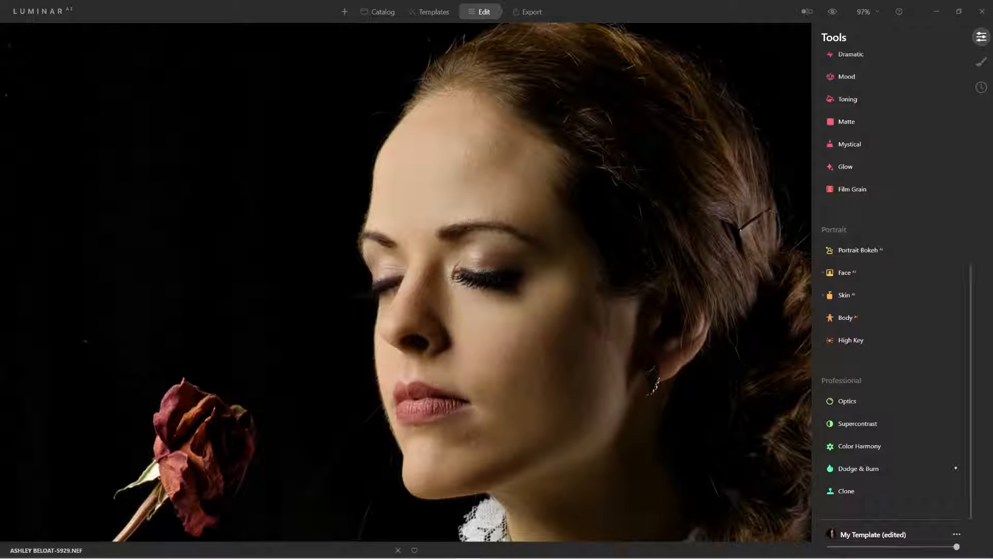
# Step: Apply Supercontrast to the highlights with Highlights Contrast 40 and Highlights Balance -46
pyautogui.click(879, 423)
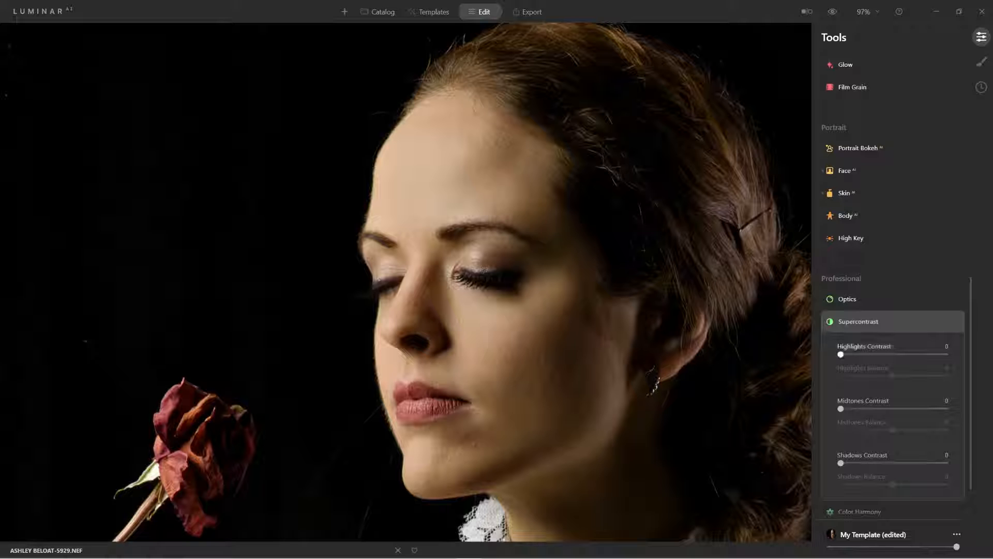
pyautogui.moveTo(841, 354); pyautogui.dragTo(946, 376)
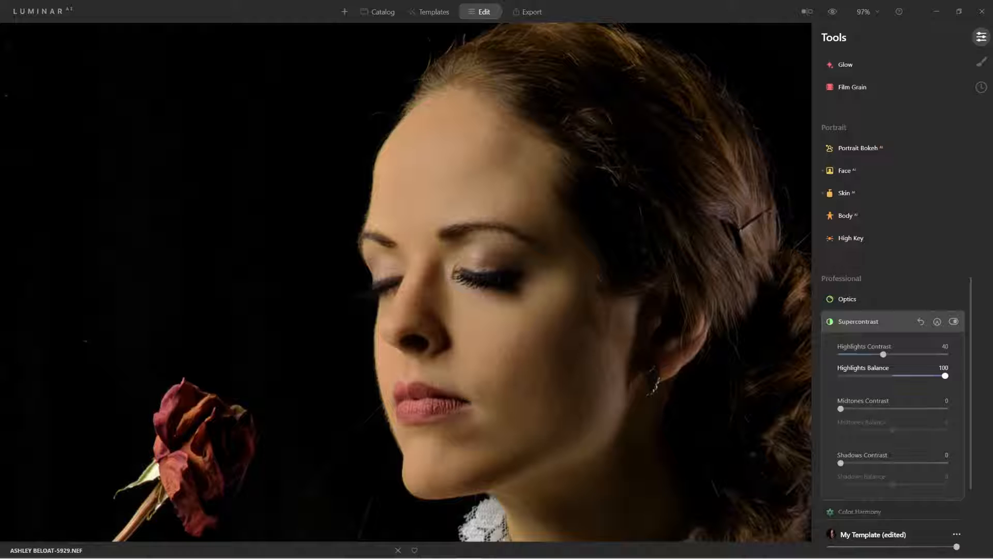
pyautogui.moveTo(945, 375); pyautogui.dragTo(869, 375)
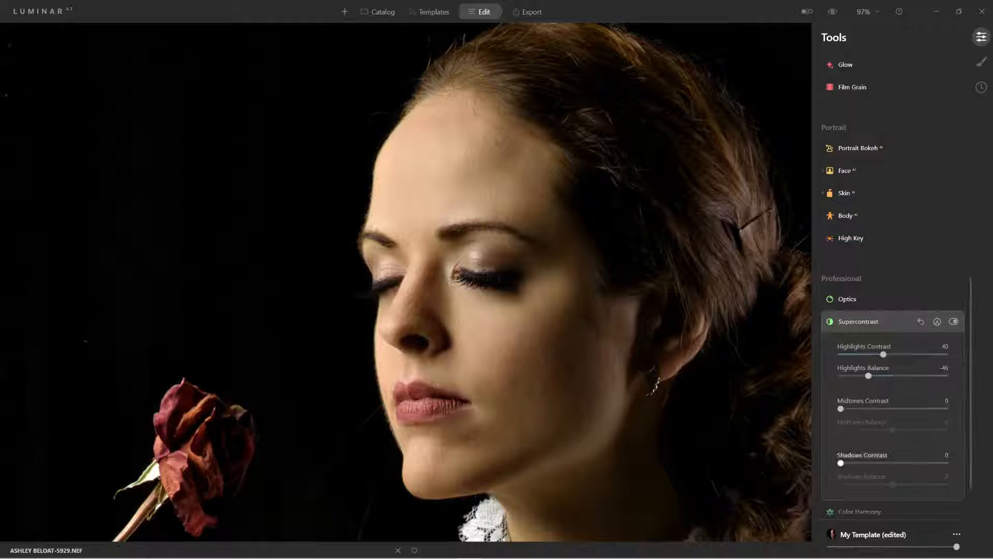
# Step: Set Supercontrast's Shadows Contrast to 65 and Shadows Balance to 8
pyautogui.moveTo(840, 463); pyautogui.dragTo(896, 463)
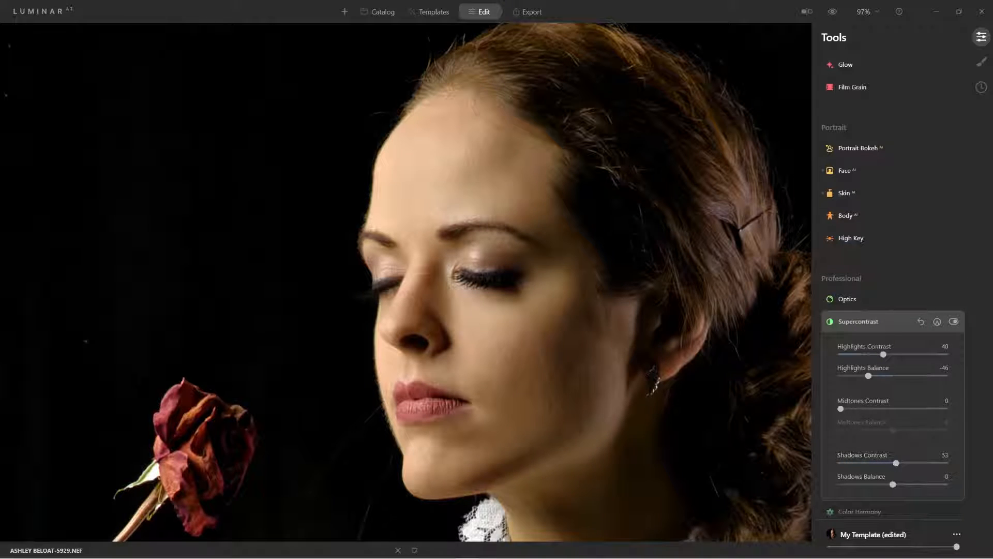
pyautogui.scroll(-2, 691, 357)
pyautogui.scroll(-6, 691, 357)
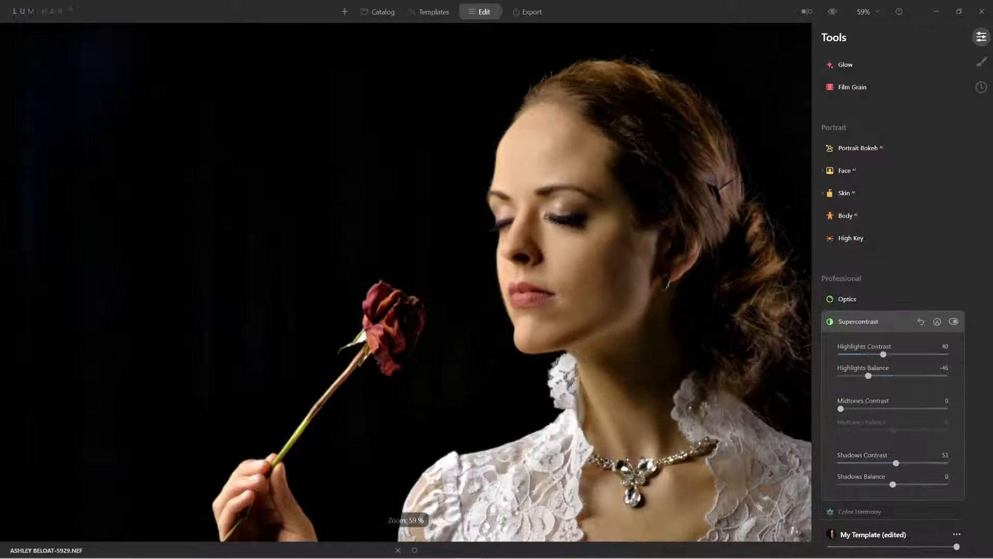
pyautogui.moveTo(690, 357); pyautogui.dragTo(629, 353)
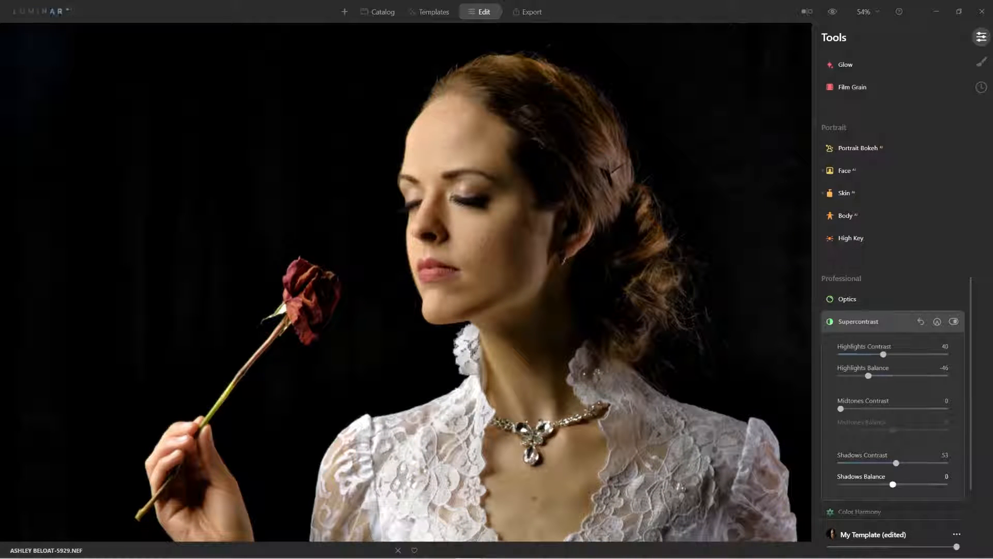
pyautogui.moveTo(893, 485); pyautogui.dragTo(909, 463)
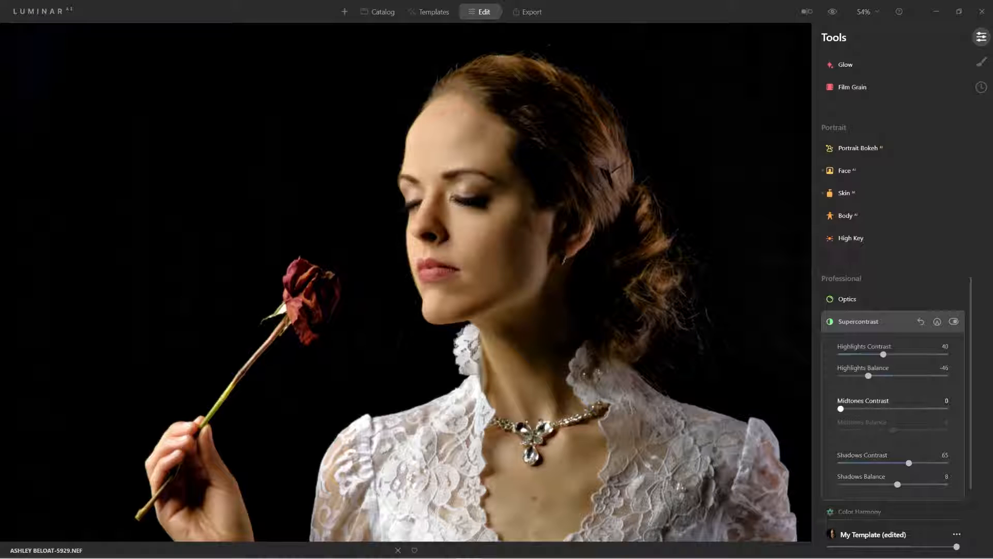
# Step: Try a Supercontrast Midtones Contrast of 39 with Midtones Balance -16, and return Midtones Contrast to 0
pyautogui.moveTo(840, 408); pyautogui.dragTo(900, 408)
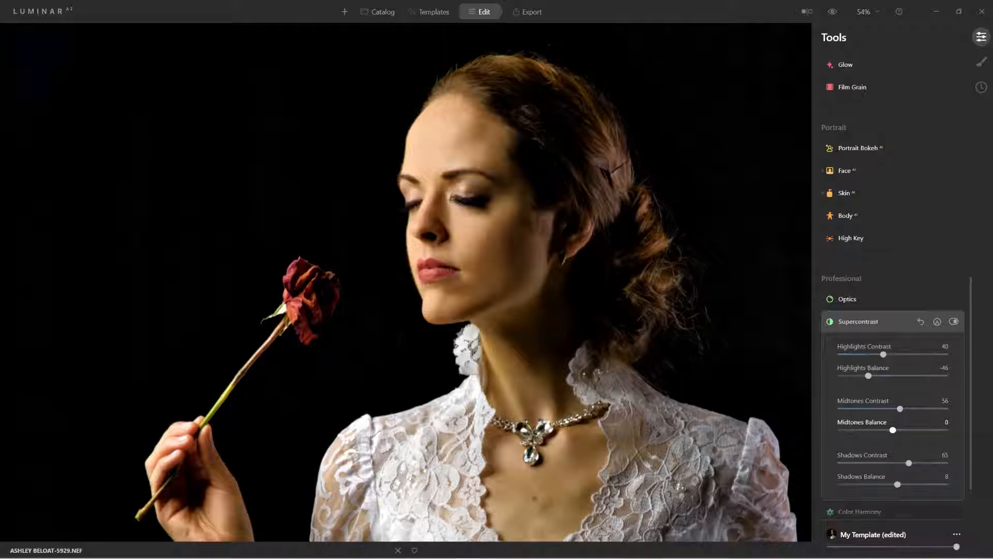
pyautogui.moveTo(893, 430); pyautogui.dragTo(882, 409)
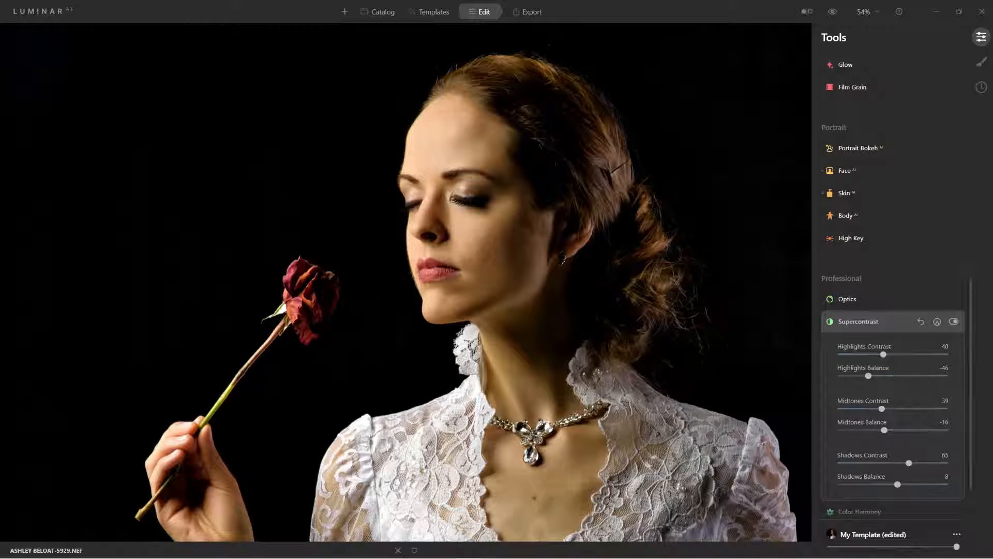
pyautogui.moveTo(882, 408); pyautogui.dragTo(840, 408)
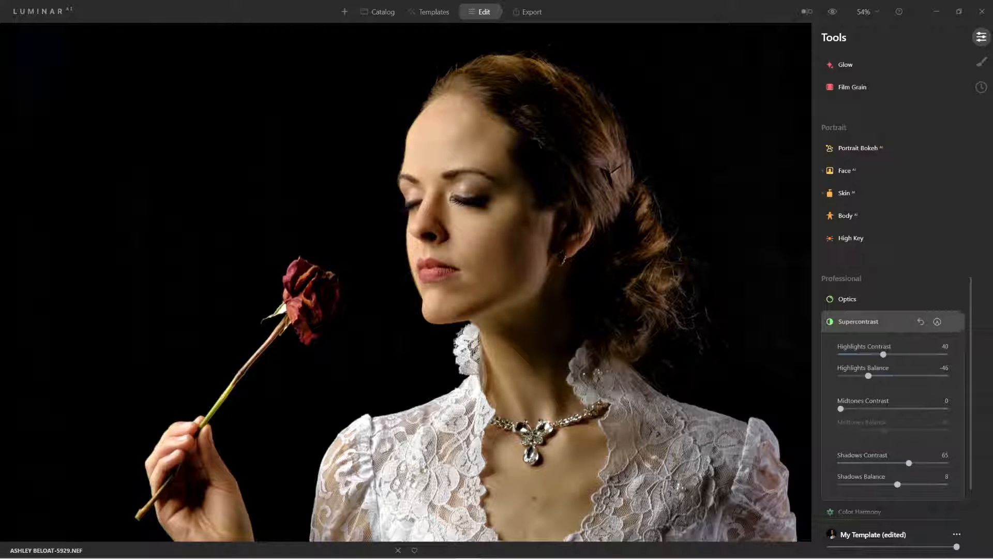
# Step: Compare the portrait with the Supercontrast adjustments switched off and on, and close the tool's settings
pyautogui.click(953, 322)
pyautogui.click(953, 321)
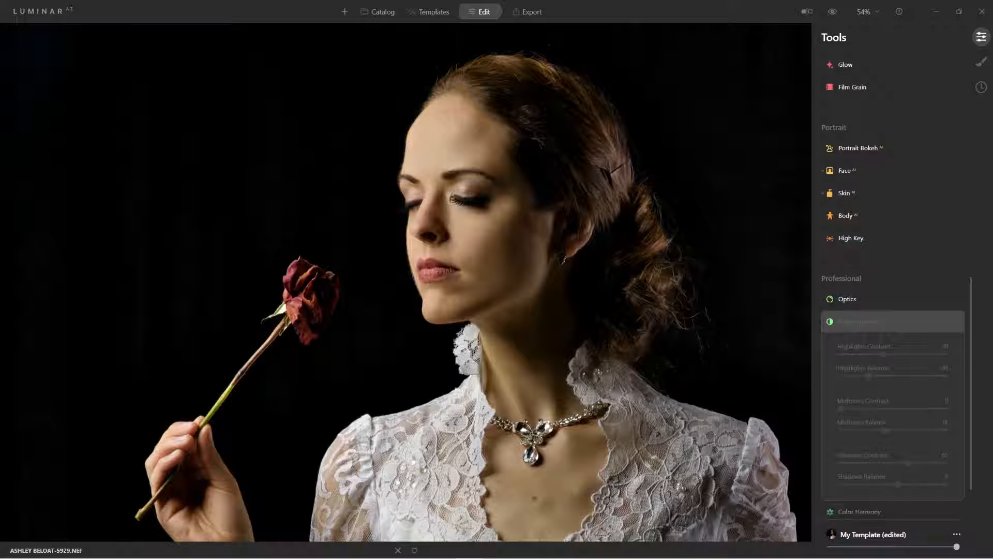
pyautogui.click(954, 321)
pyautogui.click(954, 321)
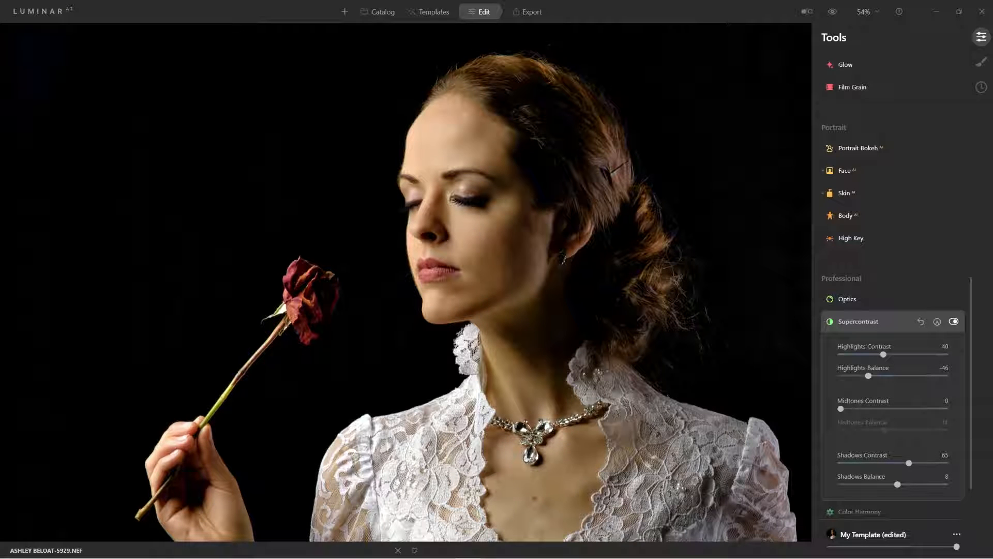
pyautogui.click(953, 321)
pyautogui.click(859, 322)
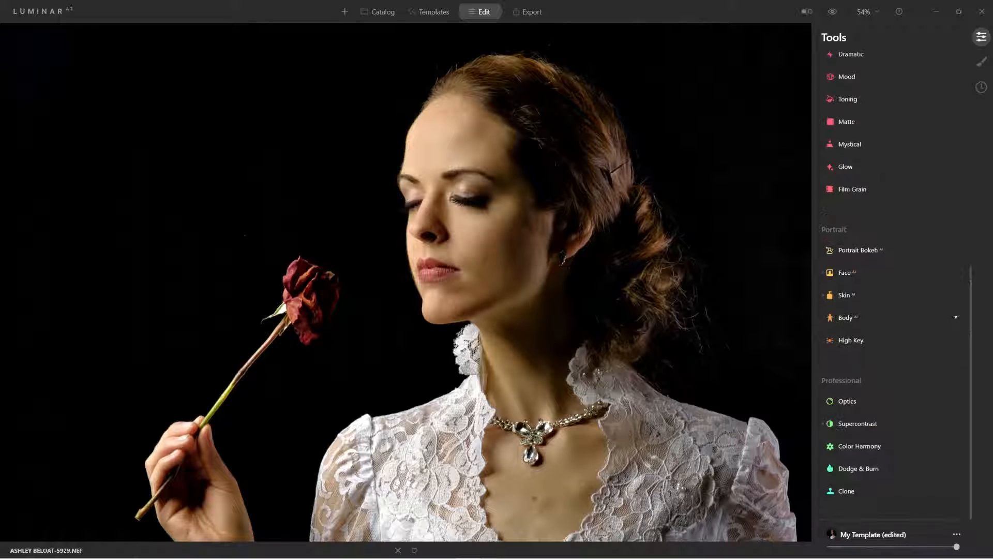
# Step: Try the Glow effect with its type set to Glow and an Amount of 62
pyautogui.scroll(1, 890, 318)
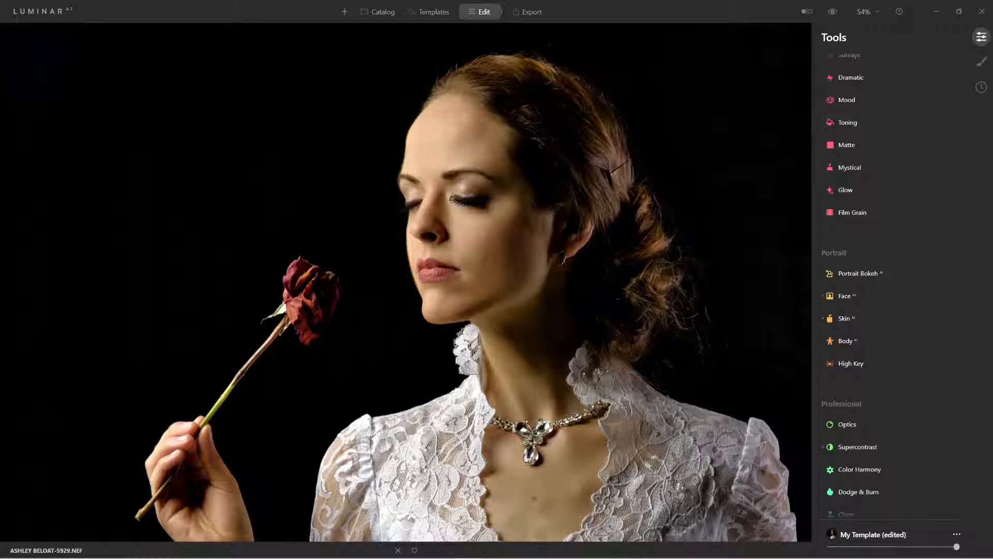
pyautogui.scroll(1, 890, 339)
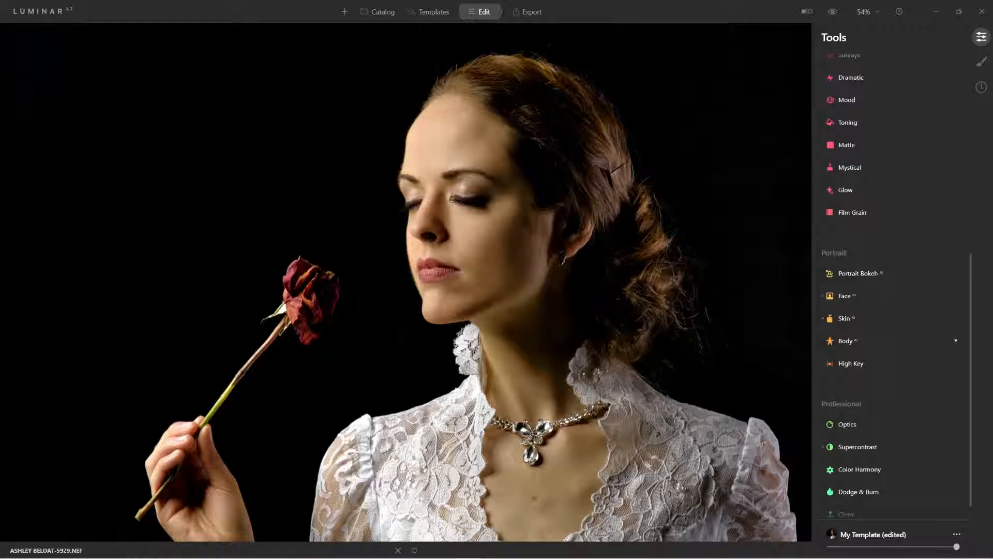
pyautogui.scroll(1, 890, 258)
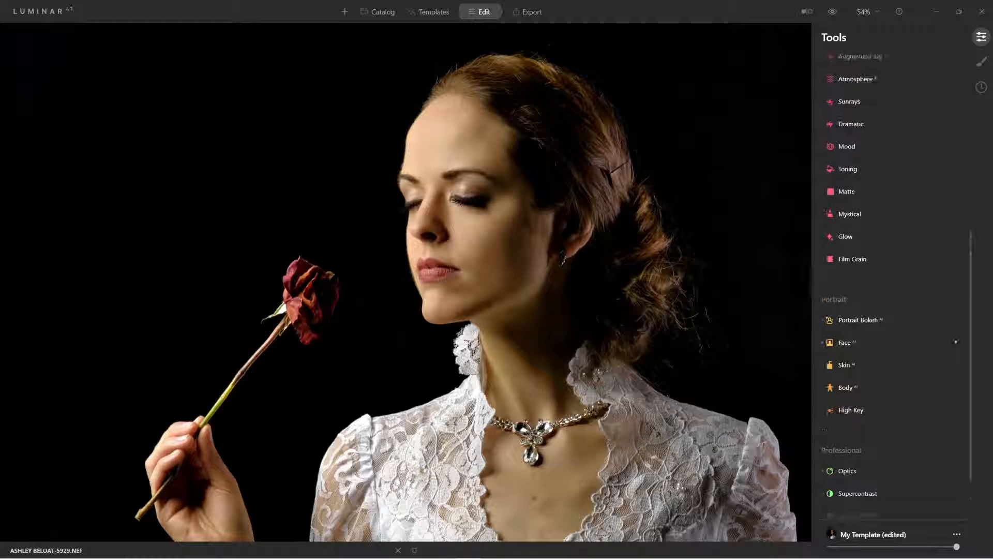
pyautogui.click(956, 236)
pyautogui.click(853, 262)
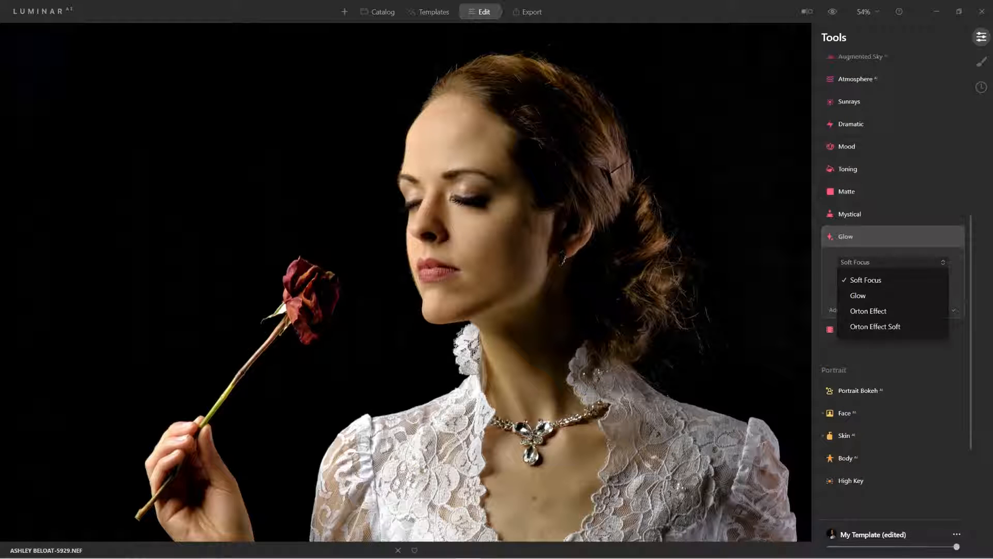
pyautogui.click(858, 296)
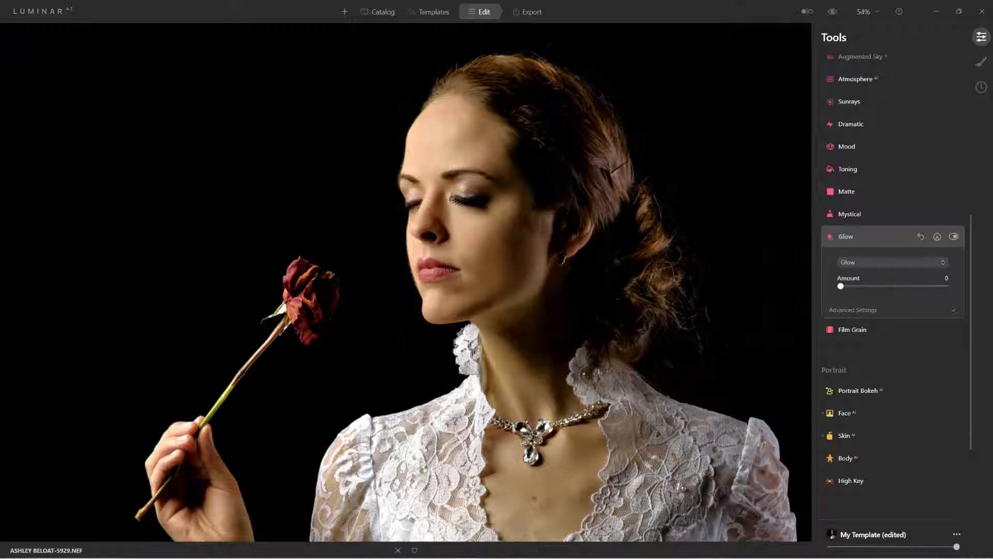
pyautogui.moveTo(840, 286); pyautogui.dragTo(906, 286)
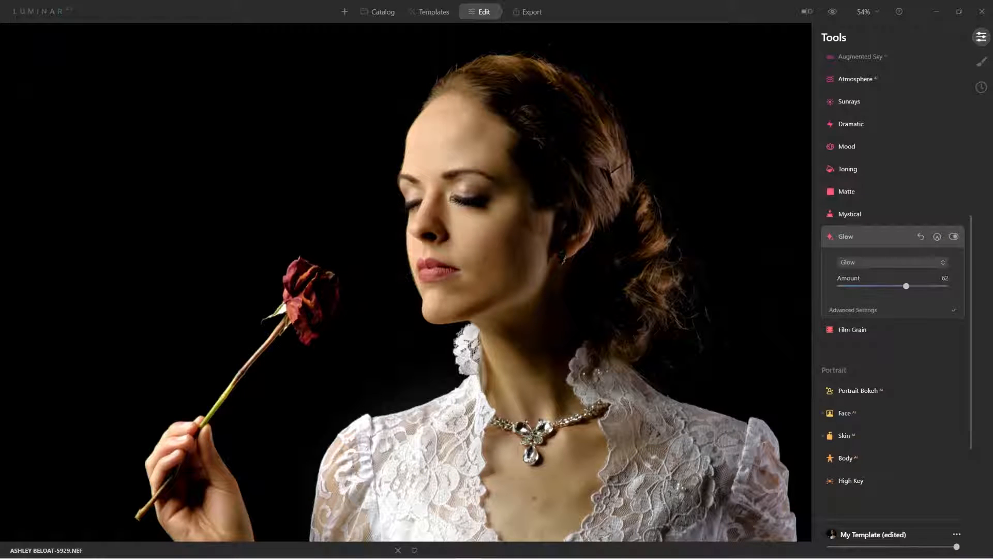
# Step: Show Glow's advanced settings and compare the portrait with the effect switched off and on
pyautogui.click(859, 310)
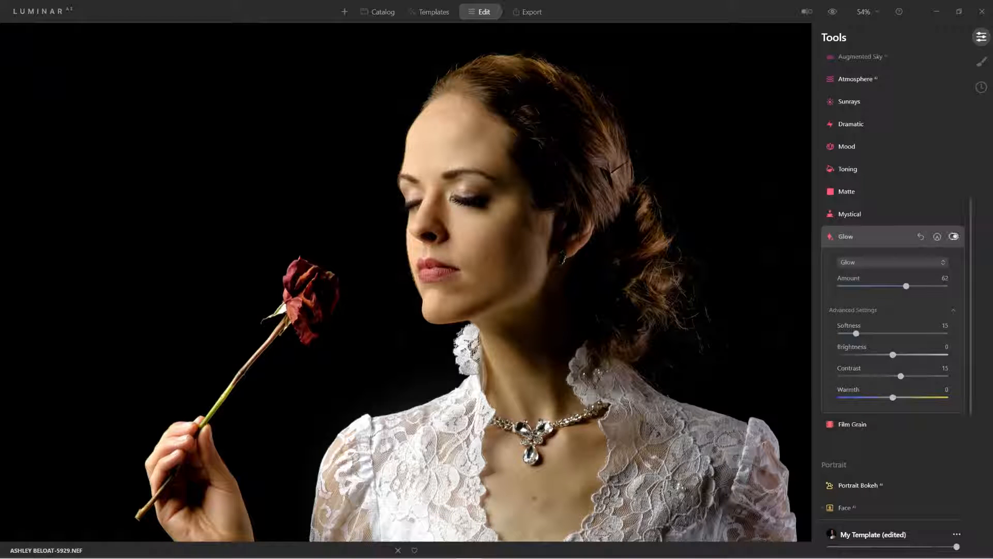
pyautogui.click(954, 237)
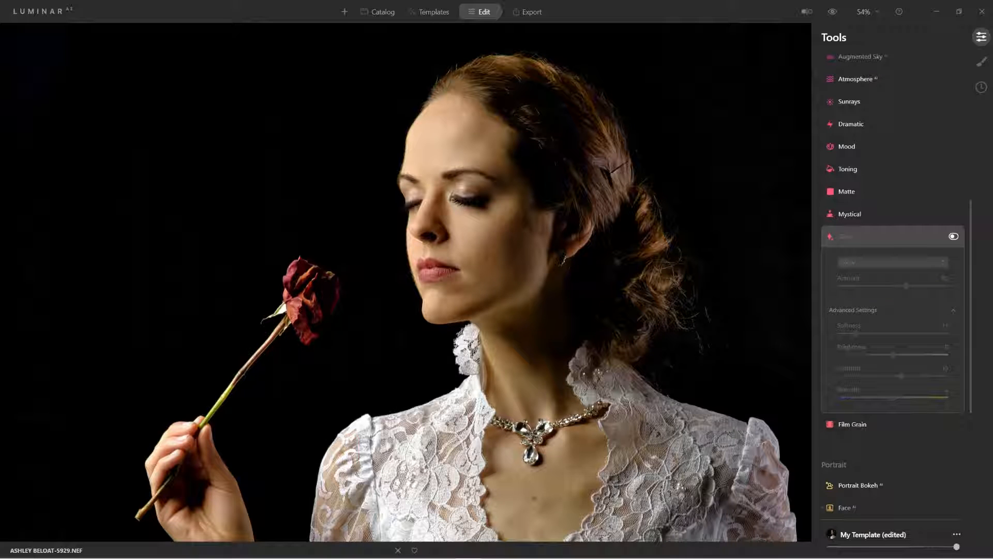
pyautogui.click(954, 236)
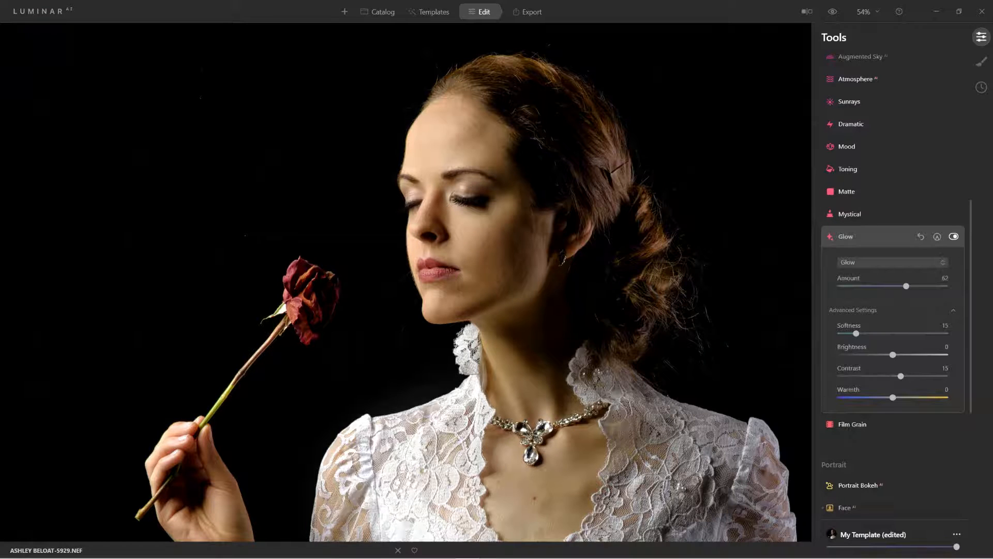
pyautogui.click(954, 236)
pyautogui.click(954, 236)
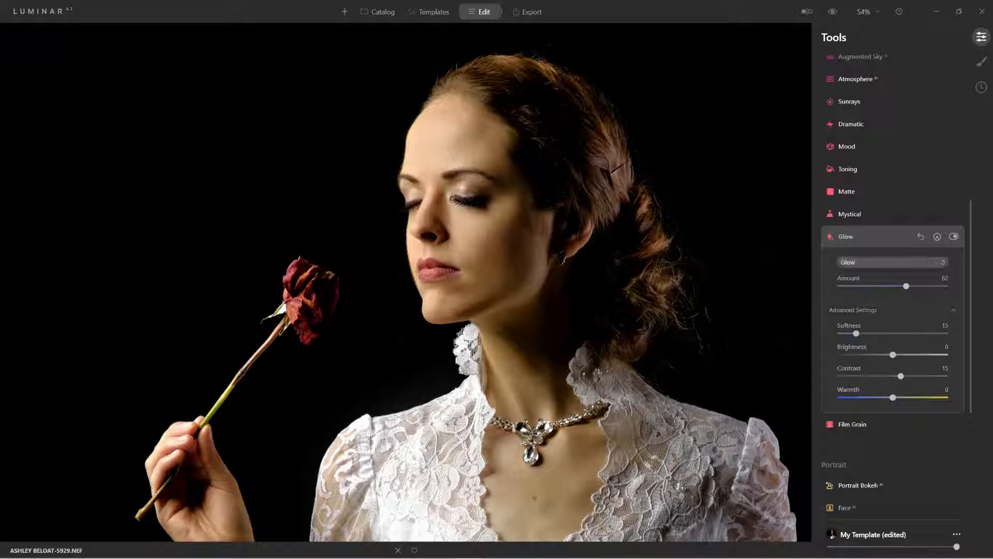
# Step: Change the glow to Orton Effect with Amount 10, Softness 34 and Brightness -34, and compare with the original
pyautogui.click(879, 262)
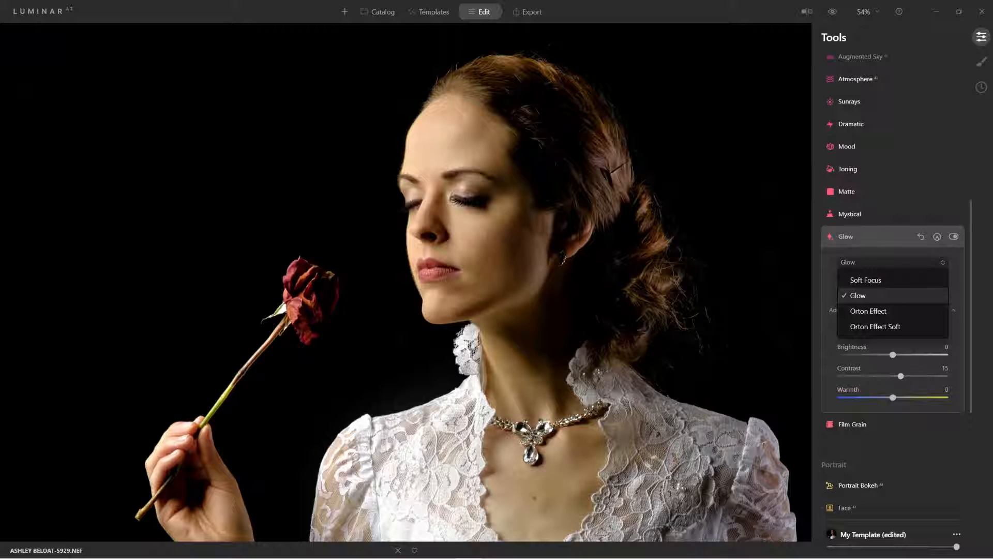
pyautogui.click(874, 310)
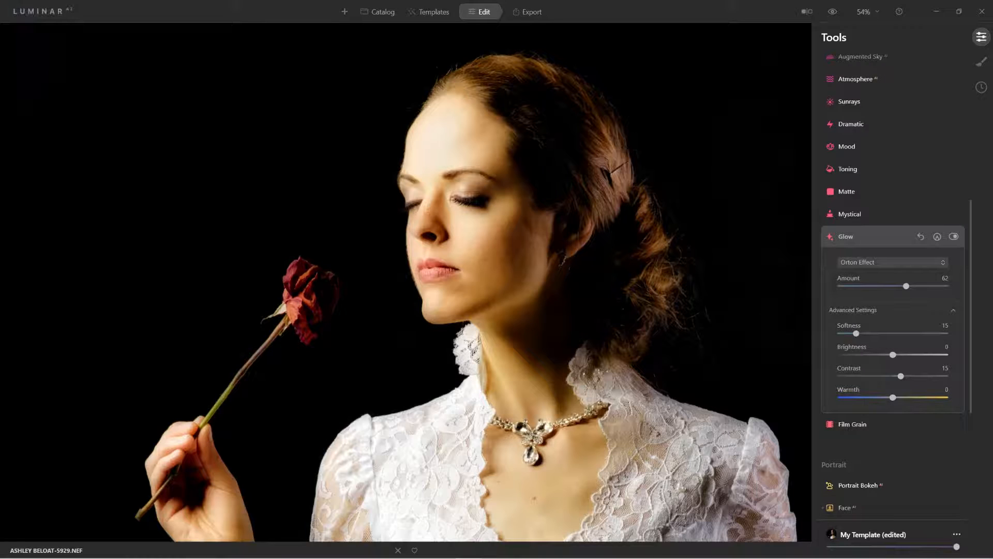
pyautogui.moveTo(905, 287); pyautogui.dragTo(851, 286)
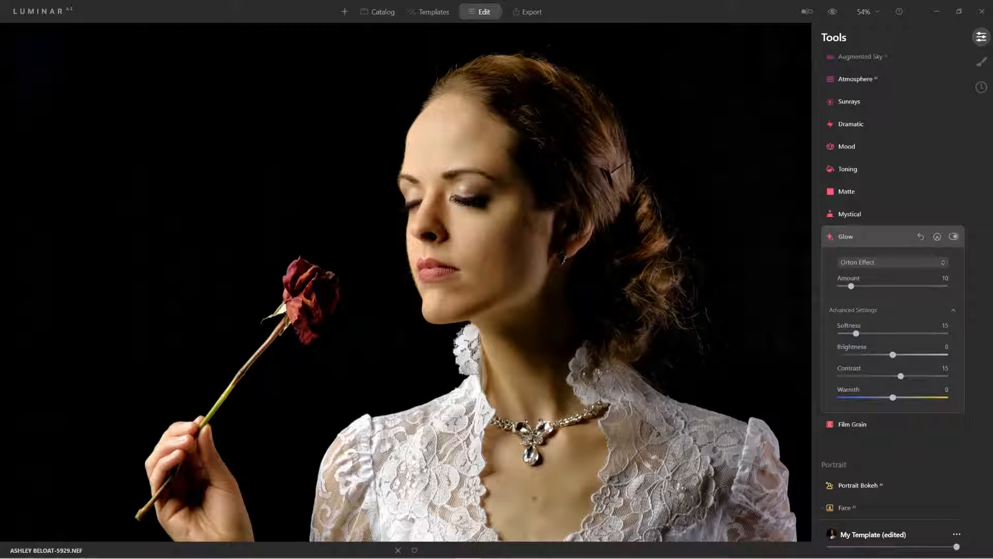
pyautogui.moveTo(857, 333); pyautogui.dragTo(874, 355)
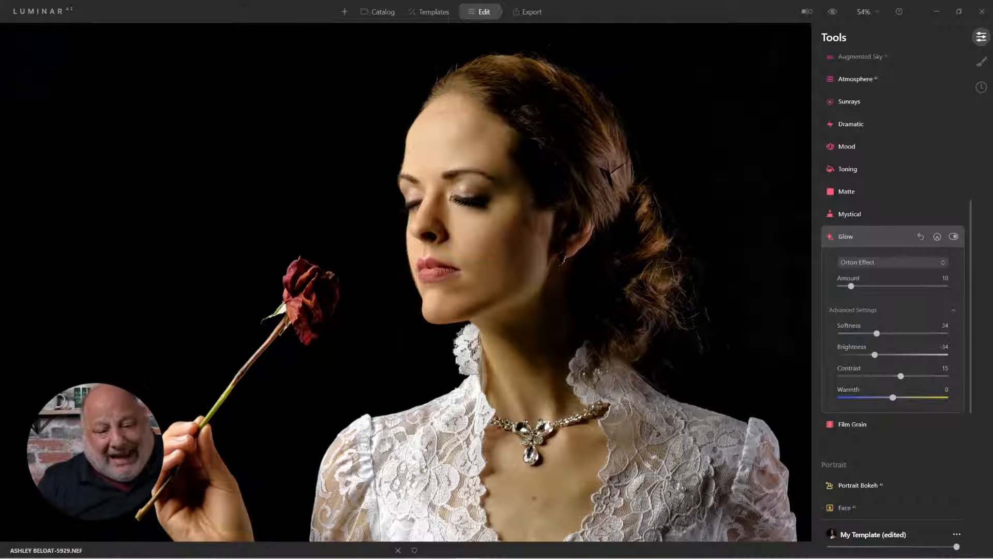
pyautogui.moveTo(832, 11); pyautogui.dragTo(832, 11)
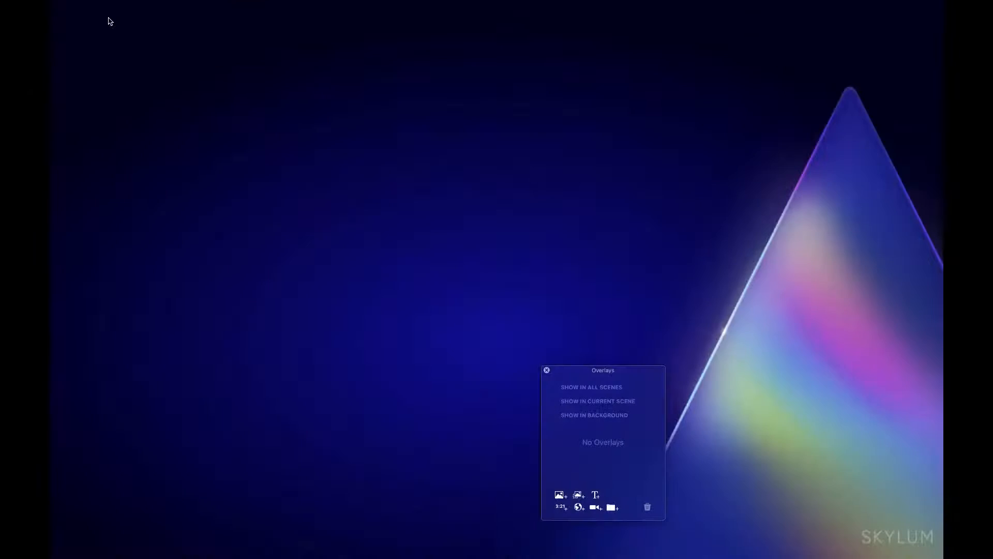
pyautogui.click(434, 9)
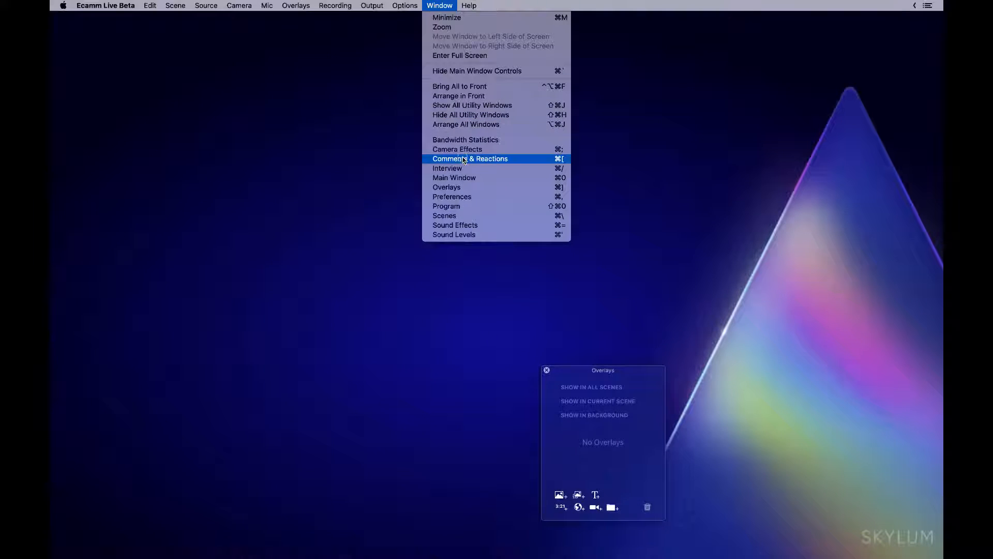
pyautogui.click(464, 159)
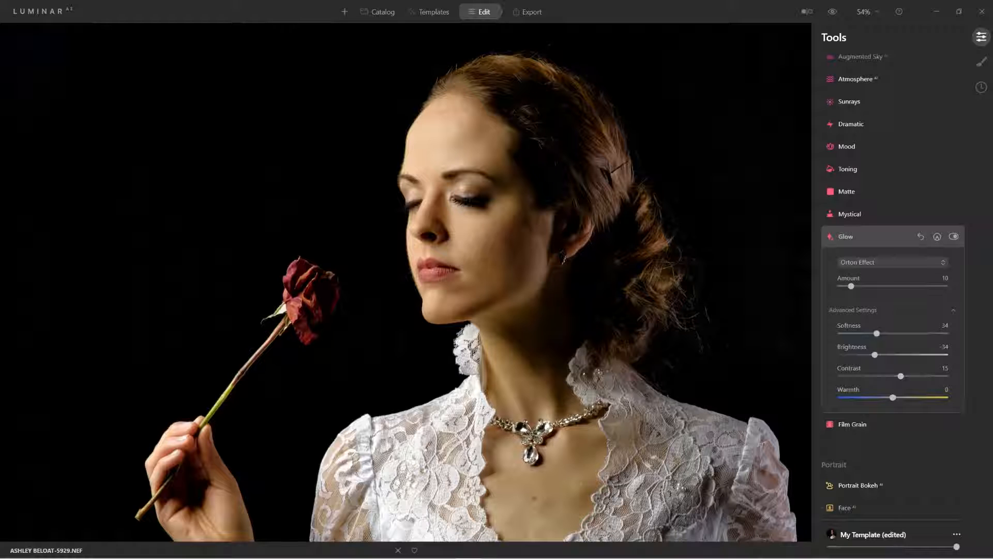
# Step: Close the Glow settings and enhance the portrait's details with Medium Details 52 and Small Details 13
pyautogui.click(869, 237)
pyautogui.scroll(6, 890, 188)
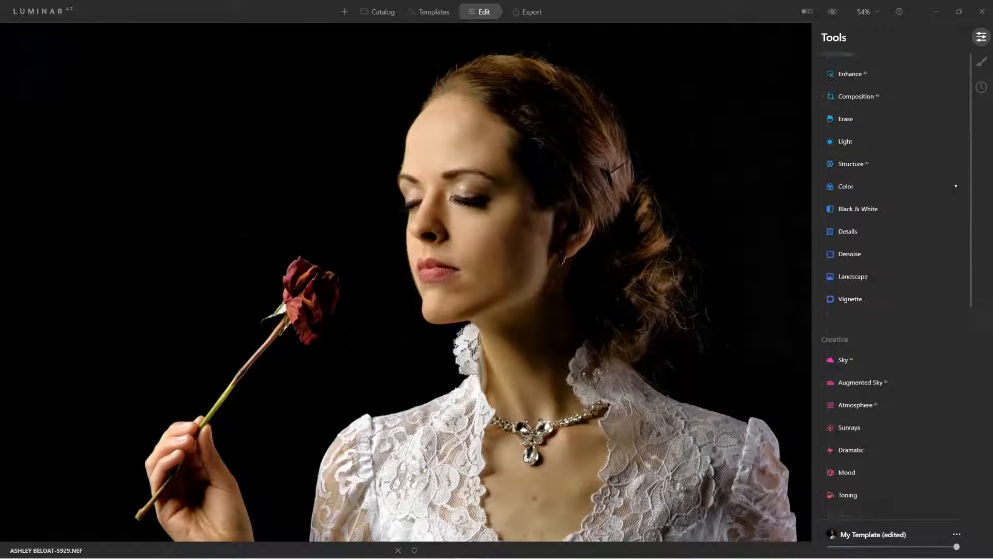
pyautogui.click(880, 239)
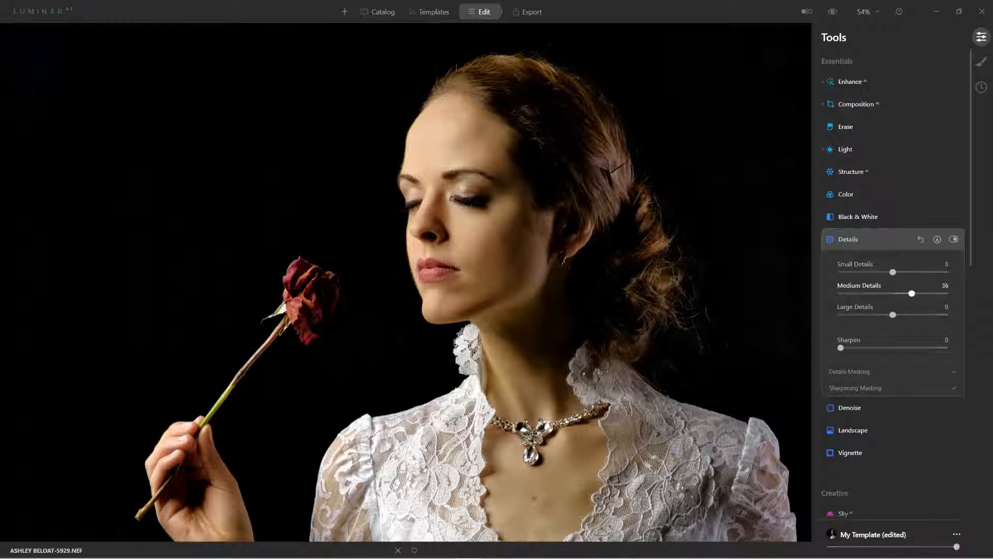
pyautogui.moveTo(905, 293); pyautogui.dragTo(920, 294)
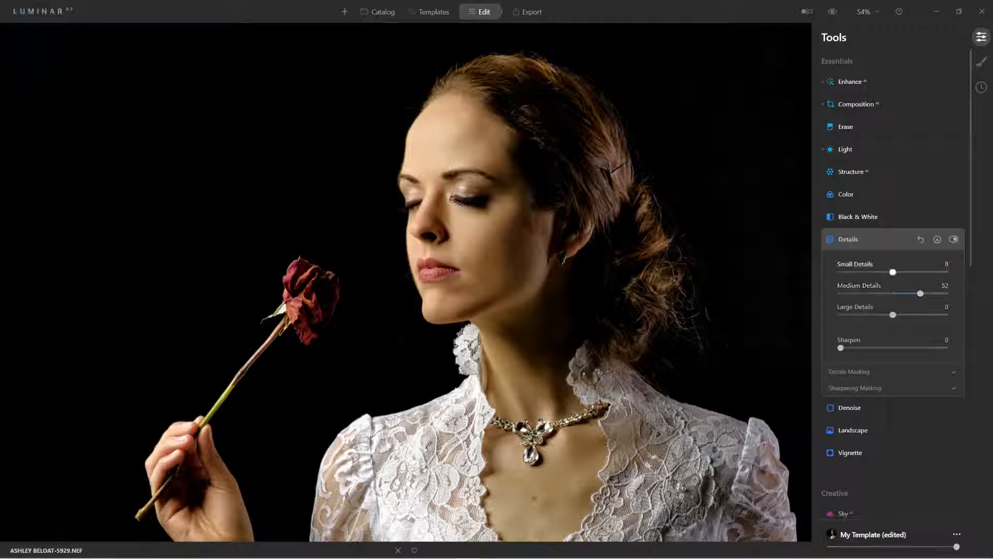
pyautogui.moveTo(893, 272); pyautogui.dragTo(900, 272)
# Step: Inspect the face at about 102% with the Details adjustment switched off and on, and close the tool's settings
pyautogui.scroll(4, 476, 202)
pyautogui.scroll(1, 466, 207)
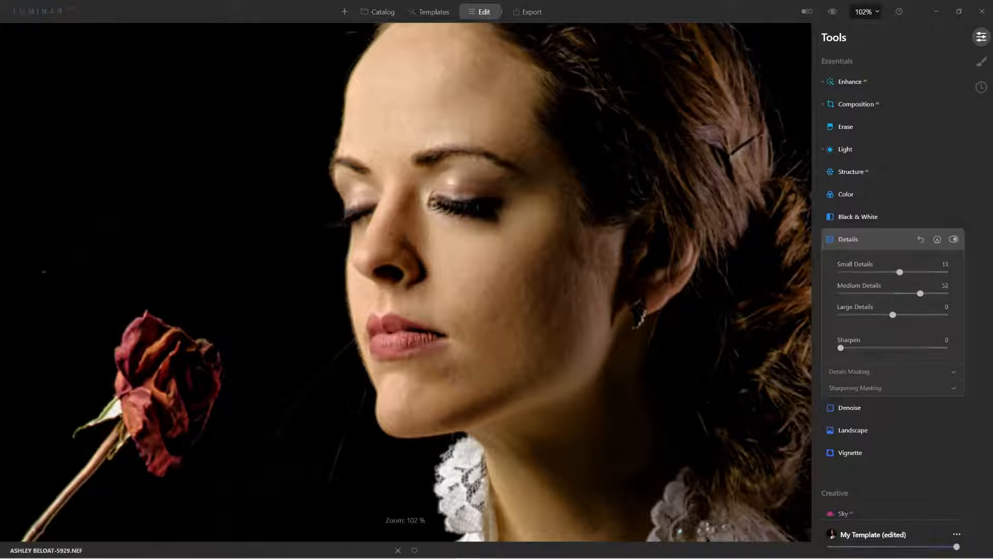
pyautogui.moveTo(533, 294); pyautogui.dragTo(497, 329)
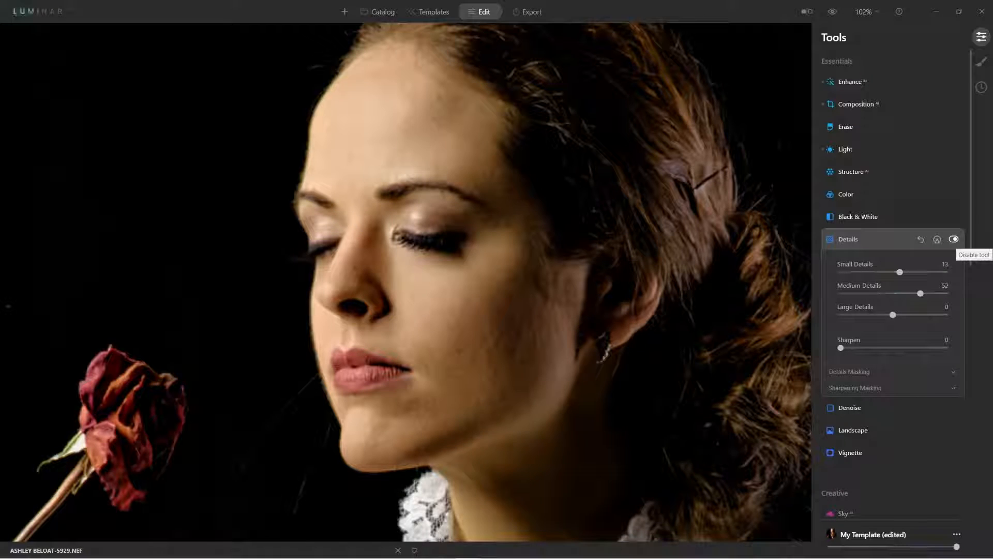
pyautogui.click(953, 239)
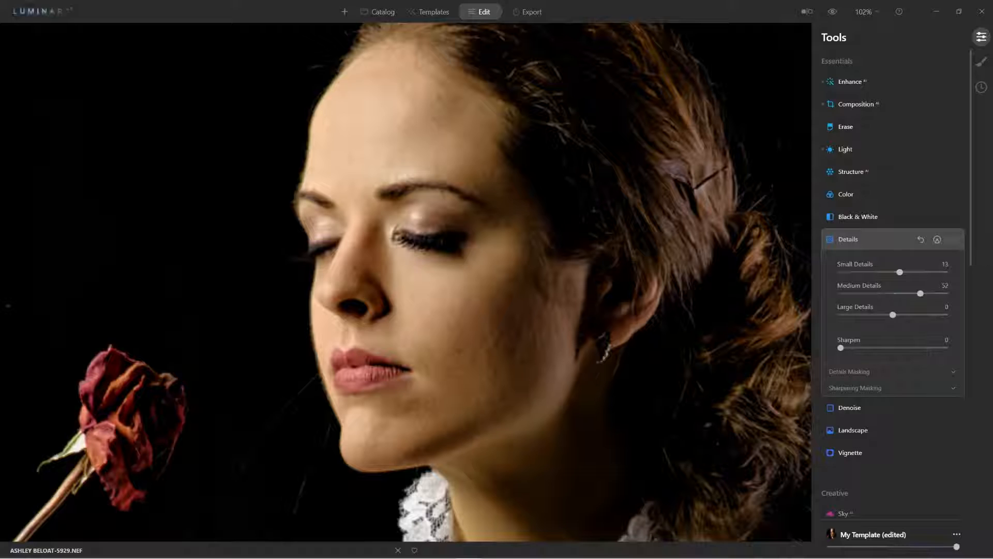
pyautogui.click(954, 238)
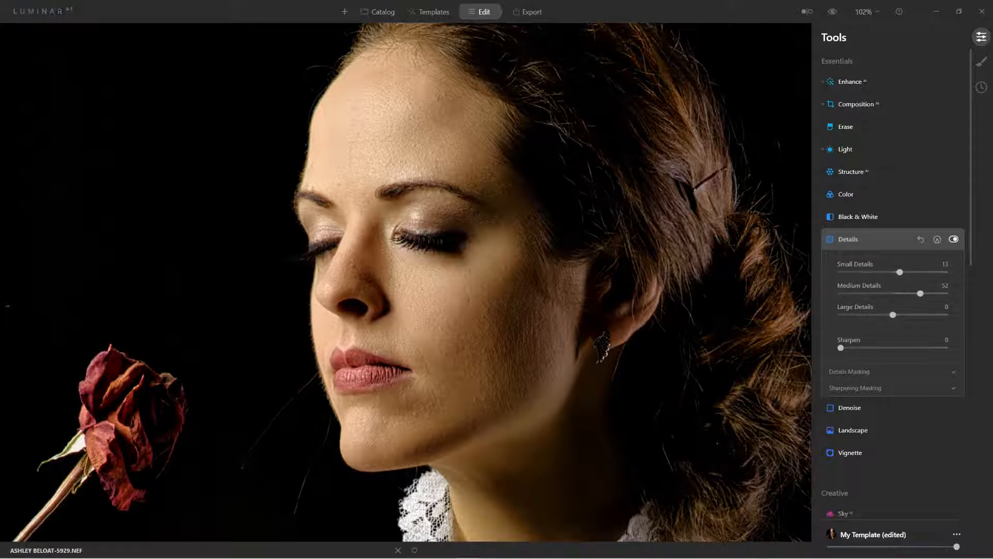
pyautogui.click(954, 239)
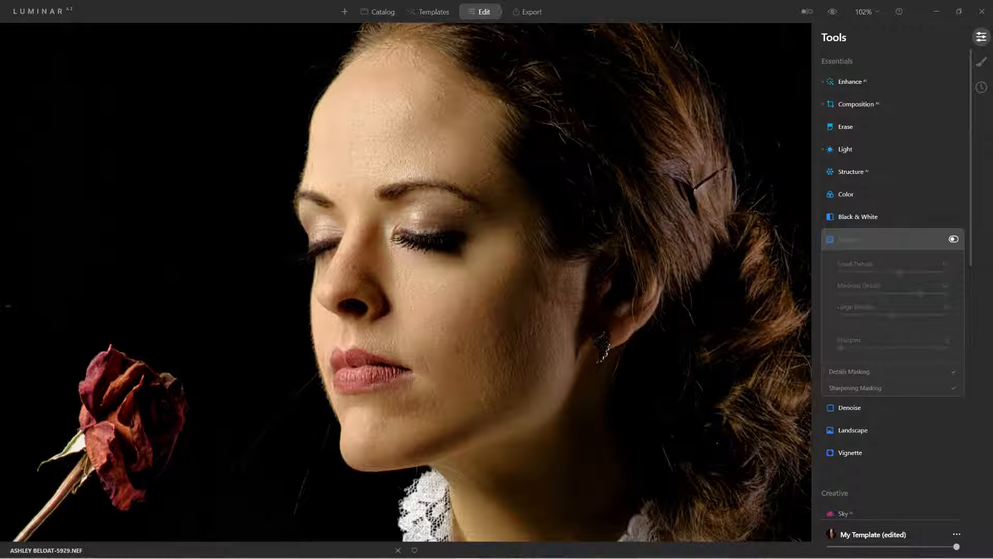
pyautogui.click(954, 239)
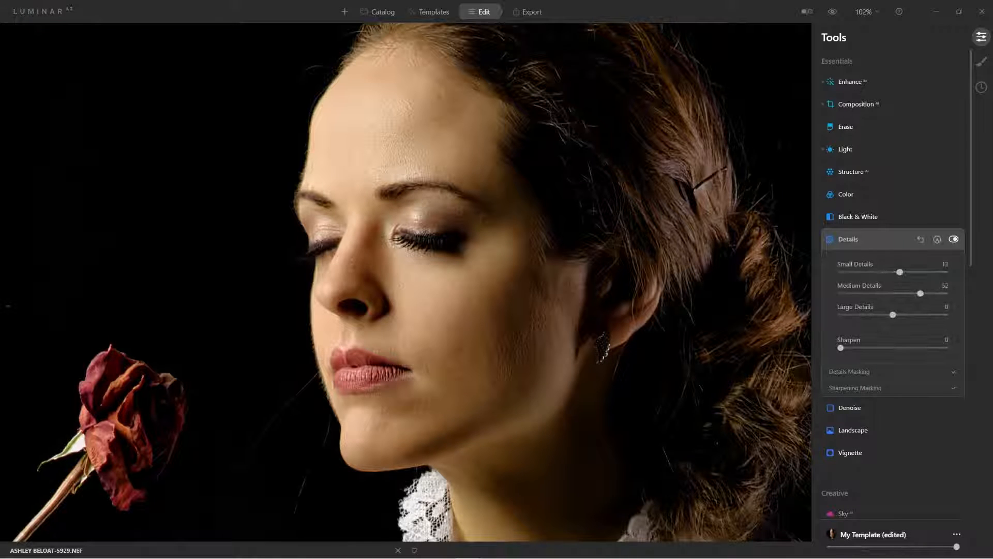
pyautogui.scroll(-5, 406, 283)
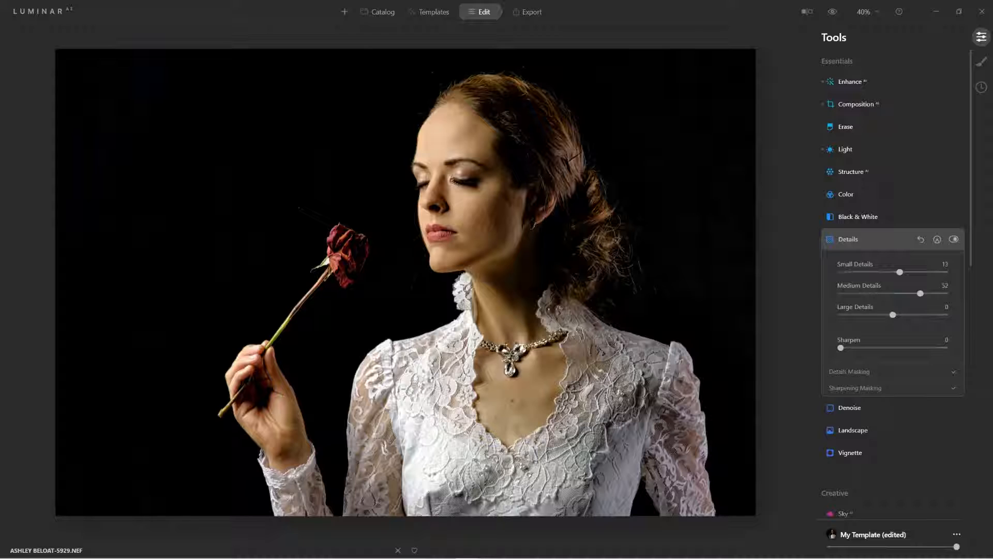
pyautogui.click(874, 239)
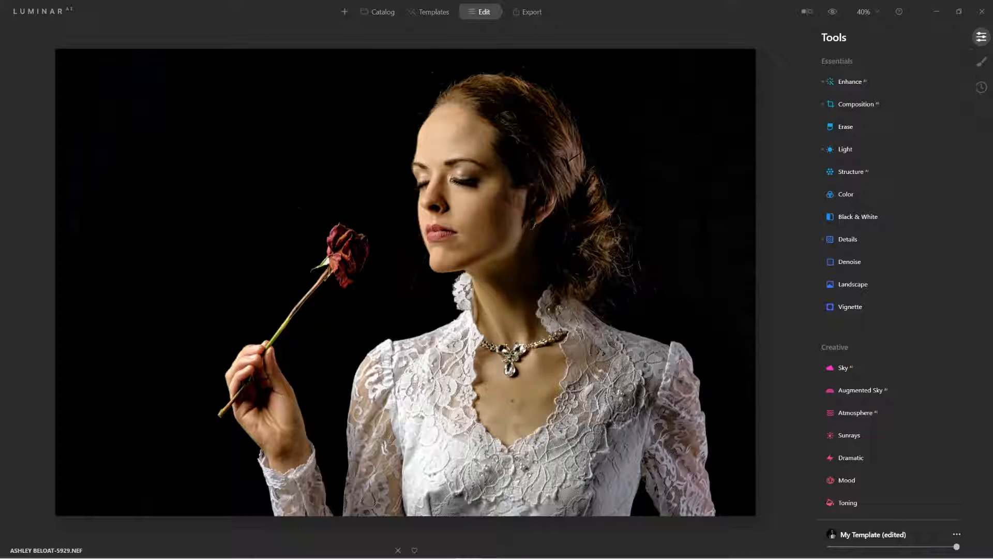
# Step: Add a Basic local mask with Shadows 100 and Exposure 0.63
pyautogui.click(981, 61)
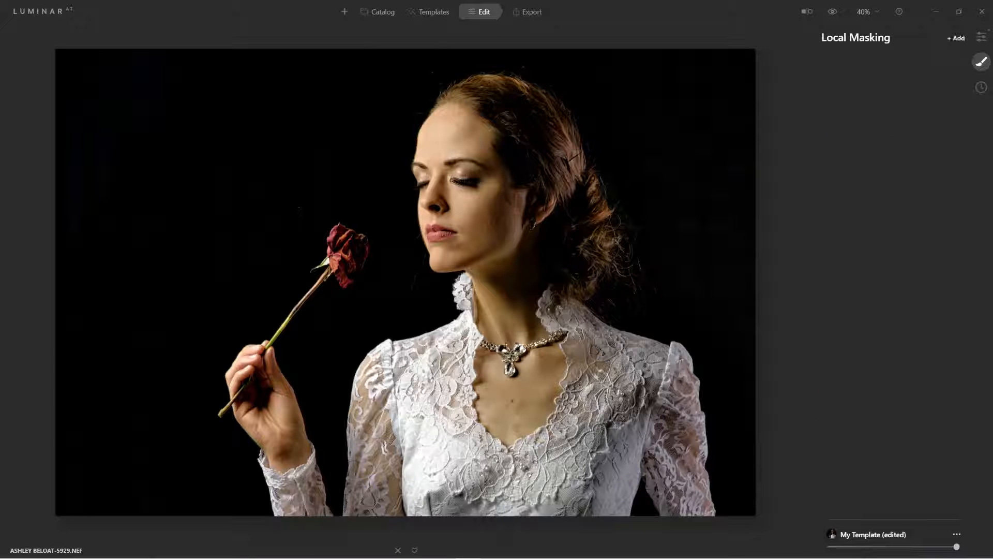
pyautogui.click(956, 38)
pyautogui.click(947, 59)
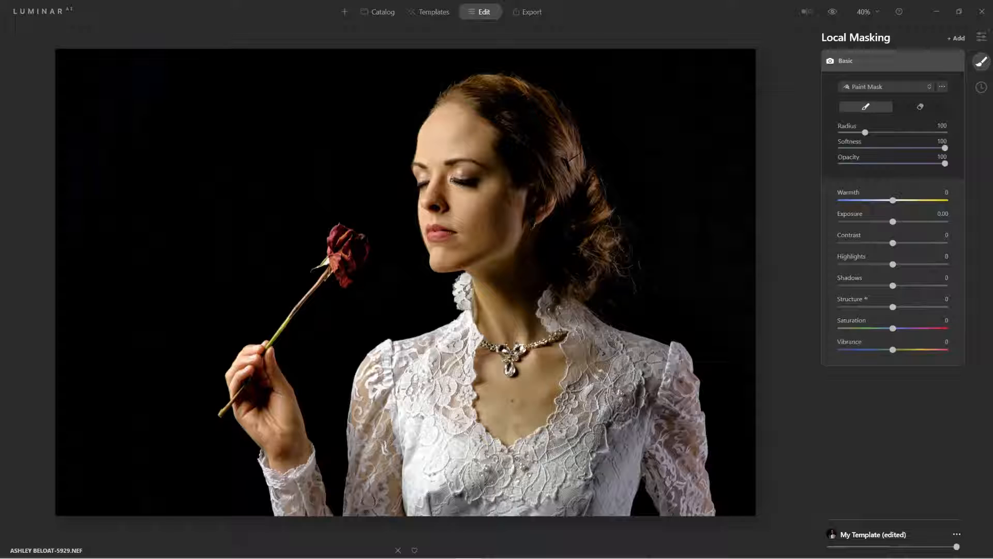
pyautogui.moveTo(893, 286); pyautogui.dragTo(945, 286)
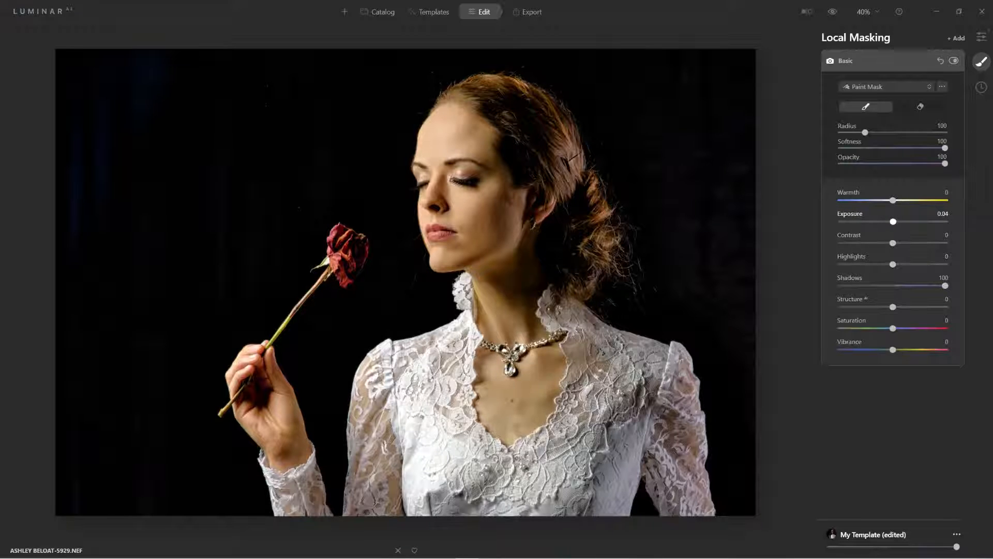
pyautogui.moveTo(893, 222); pyautogui.dragTo(899, 222)
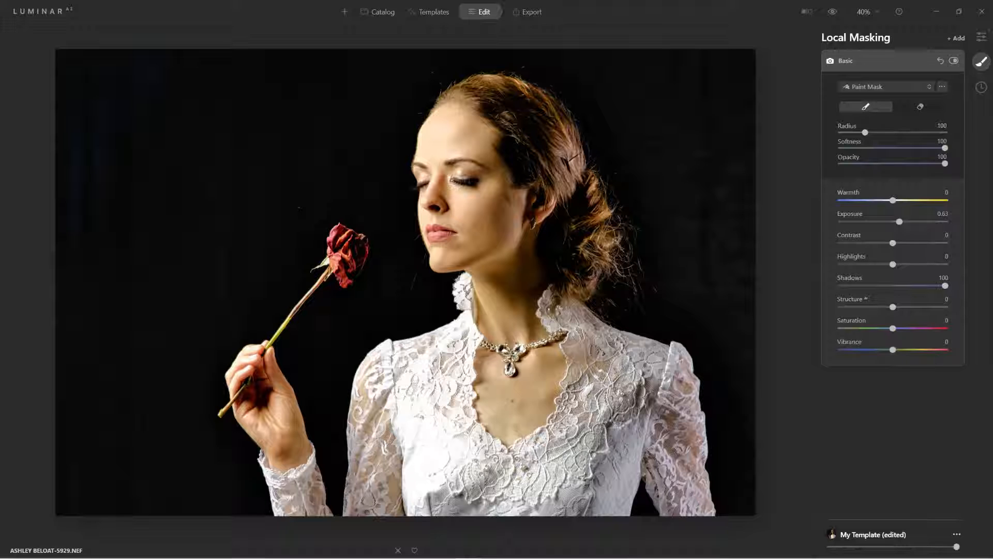
# Step: Paint the local mask over the rose bloom with a brush radius of 76, and compare the portrait with the original
pyautogui.press('[')
pyautogui.press('[')
pyautogui.moveTo(340, 239)
pyautogui.mouseDown()
pyautogui.moveTo(352, 256)
pyautogui.moveTo(346, 272)
pyautogui.mouseUp()
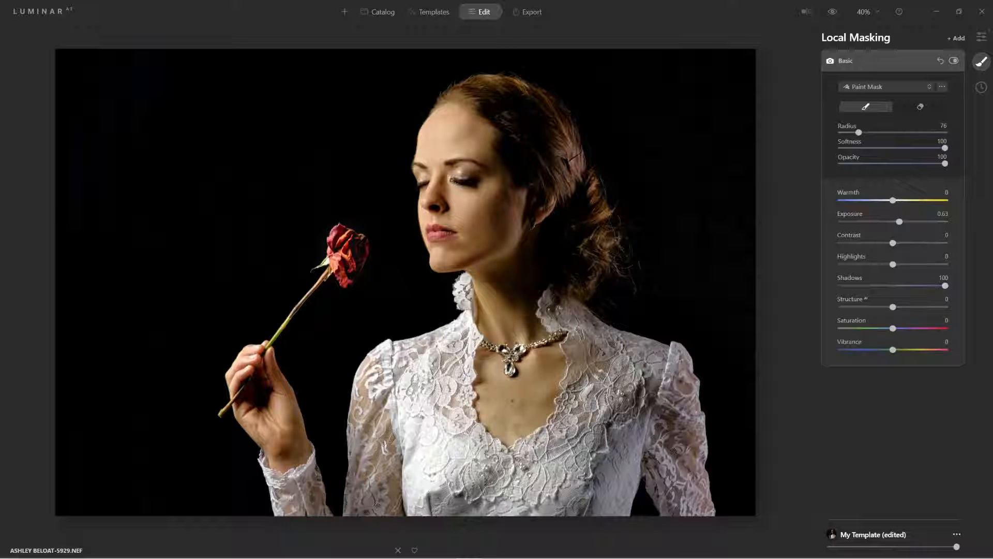
pyautogui.click(858, 61)
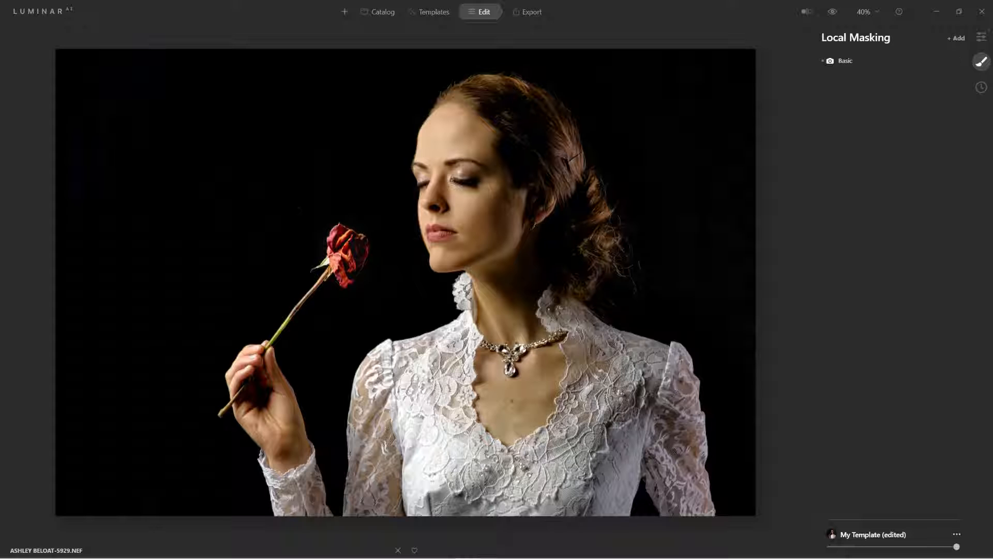
pyautogui.click(833, 11)
pyautogui.click(982, 36)
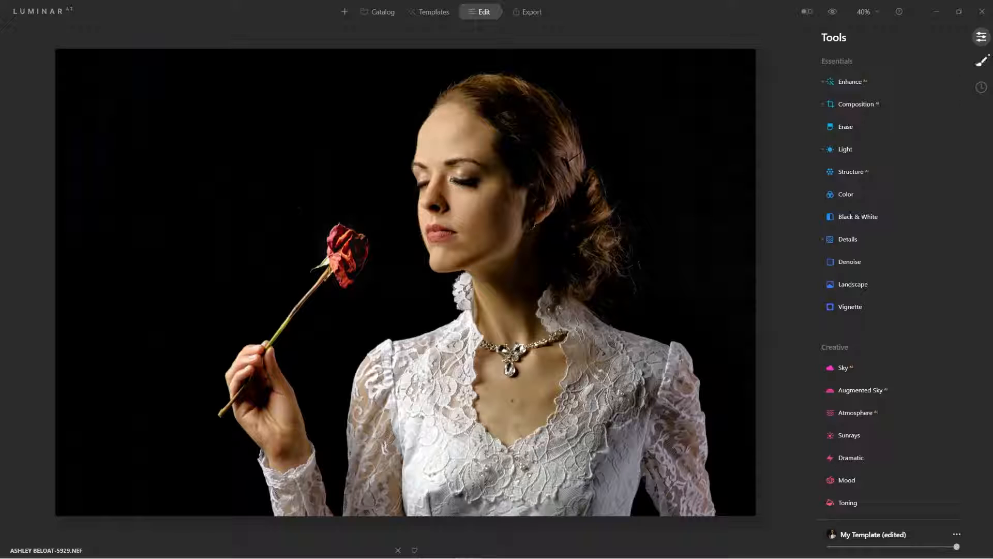
# Step: Reopen the rose's Basic local mask and compare the image with its effect switched off and on
pyautogui.click(981, 61)
pyautogui.click(846, 61)
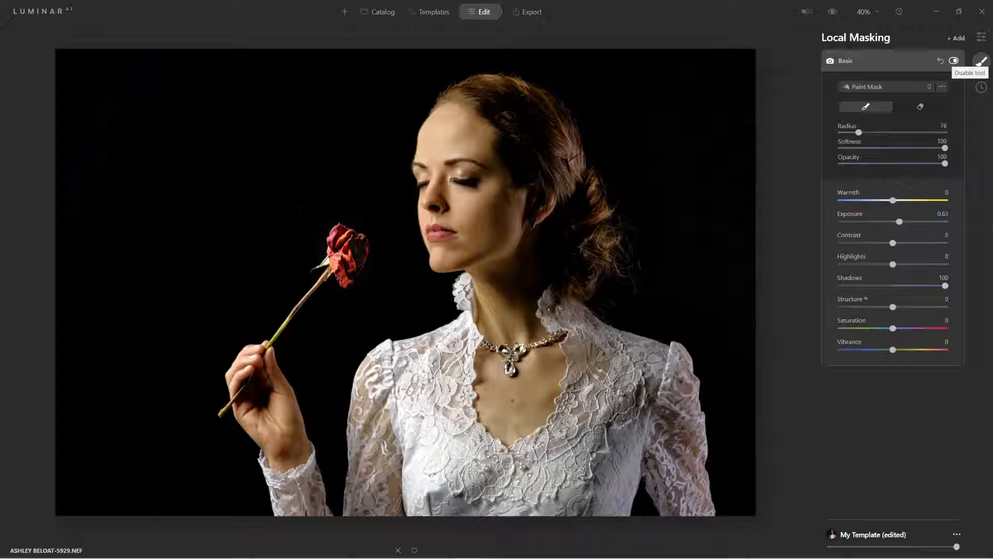
pyautogui.click(982, 61)
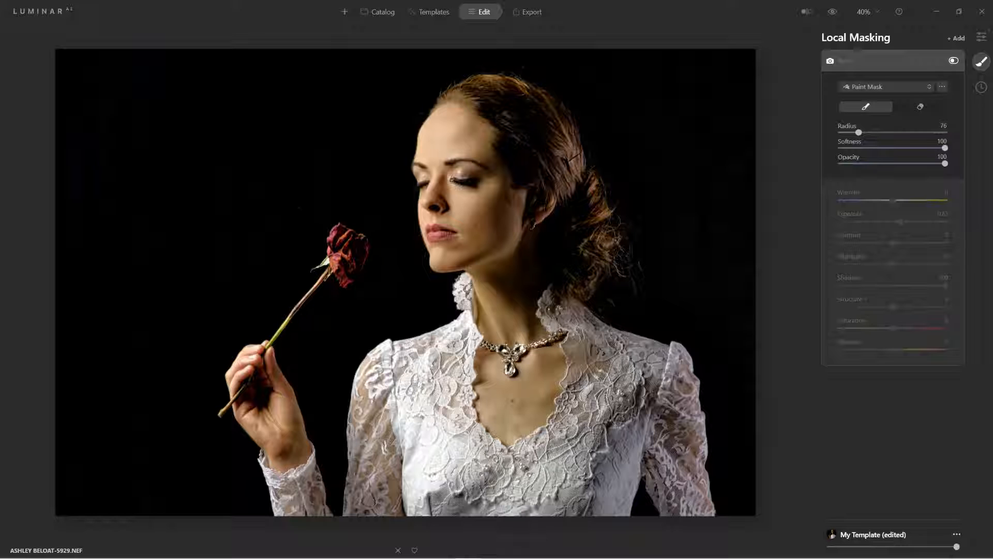
pyautogui.click(954, 60)
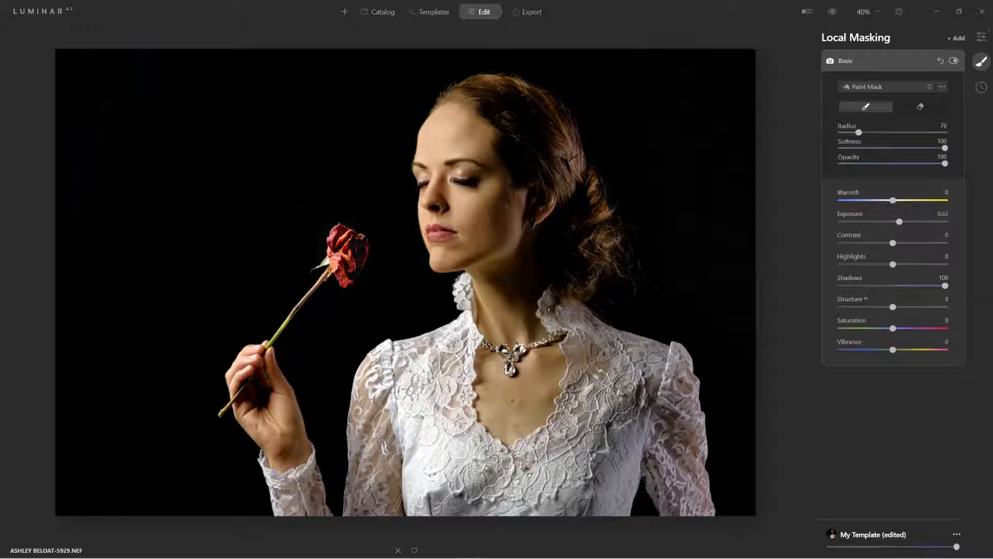
# Step: Soften the rose's local mask to Shadows 46 and Exposure 0.44, check it switched off and on, and close its settings
pyautogui.moveTo(945, 286); pyautogui.dragTo(917, 286)
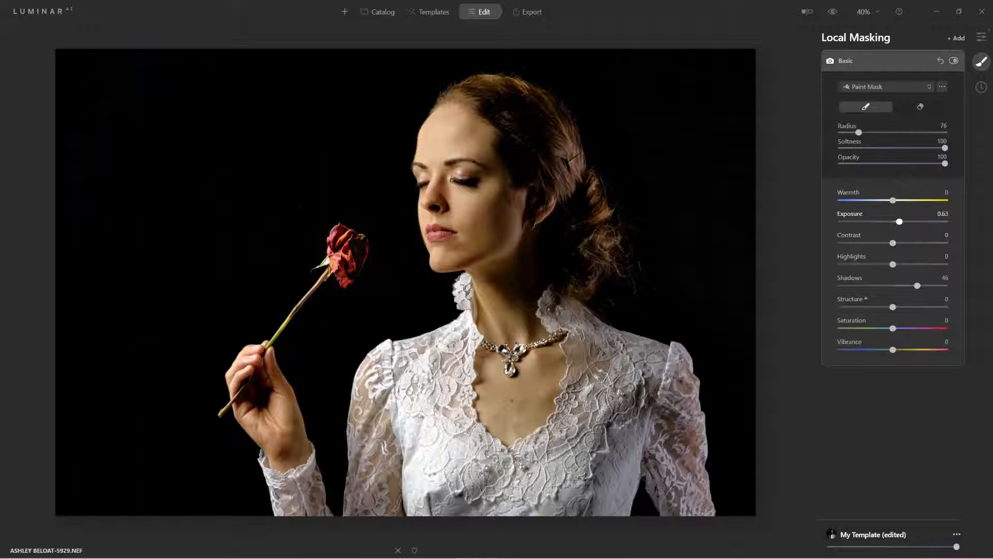
pyautogui.moveTo(900, 222); pyautogui.dragTo(898, 221)
pyautogui.click(953, 61)
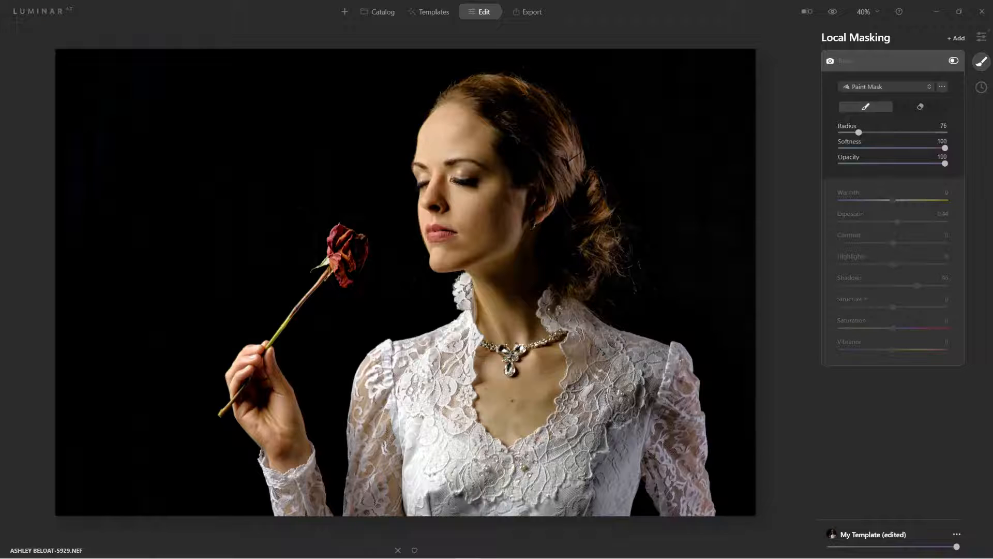
pyautogui.click(953, 61)
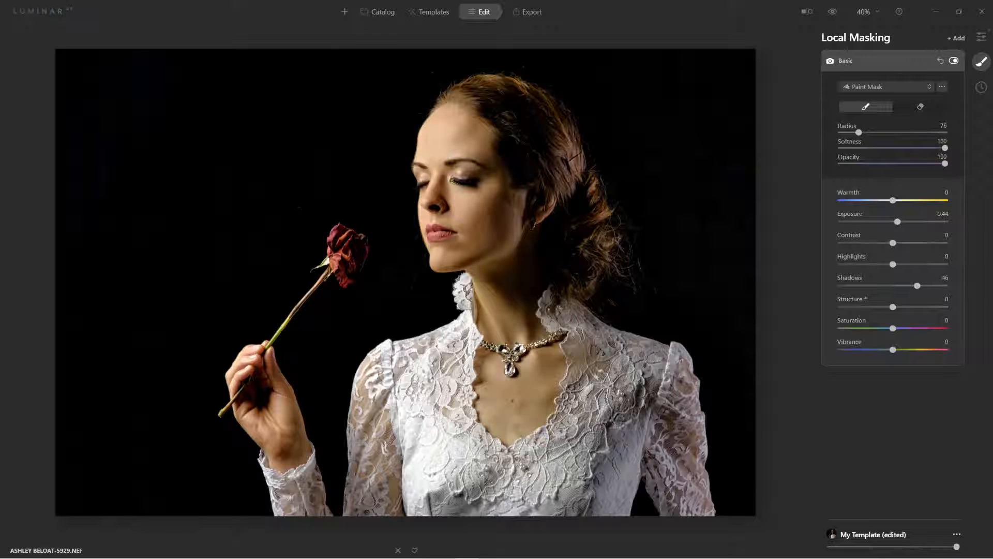
pyautogui.click(846, 60)
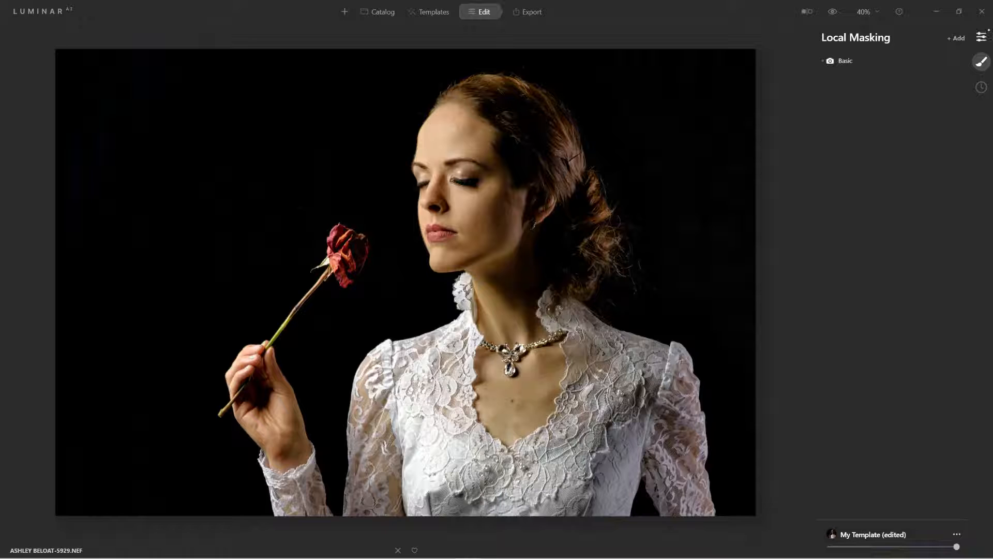
# Step: Fine-tune the portrait's color with slight Remove Color Cast, Saturation and Vibrance adjustments, and compare the result with the original
pyautogui.click(981, 37)
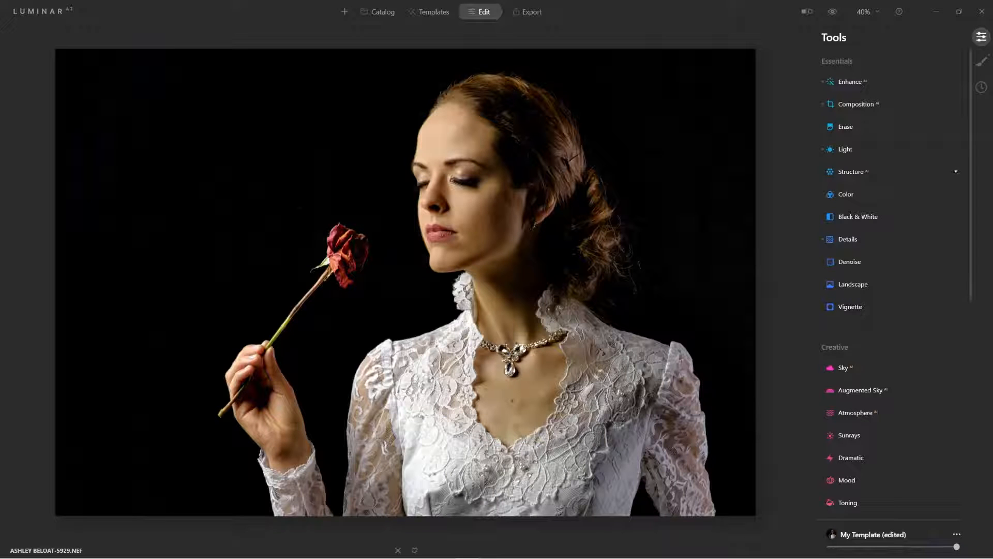
pyautogui.click(848, 194)
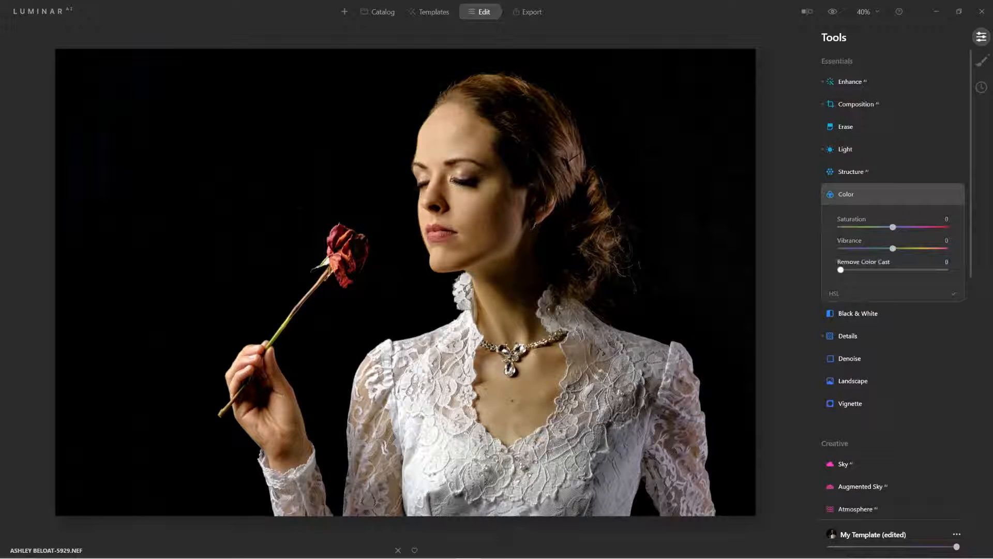
pyautogui.moveTo(841, 270)
pyautogui.mouseDown()
pyautogui.moveTo(889, 270)
pyautogui.moveTo(842, 270)
pyautogui.mouseUp()
pyautogui.moveTo(893, 228); pyautogui.dragTo(896, 248)
pyautogui.click(869, 194)
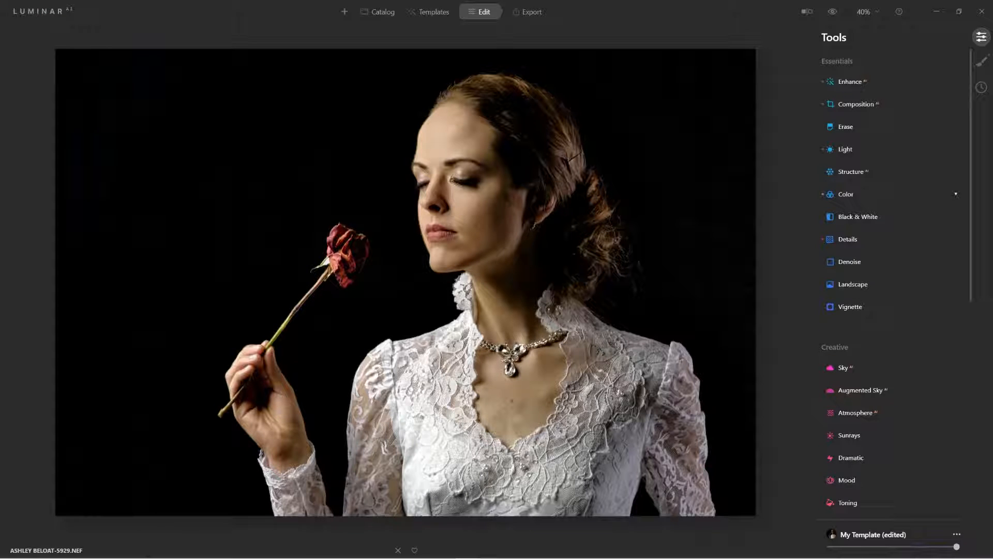
pyautogui.click(832, 12)
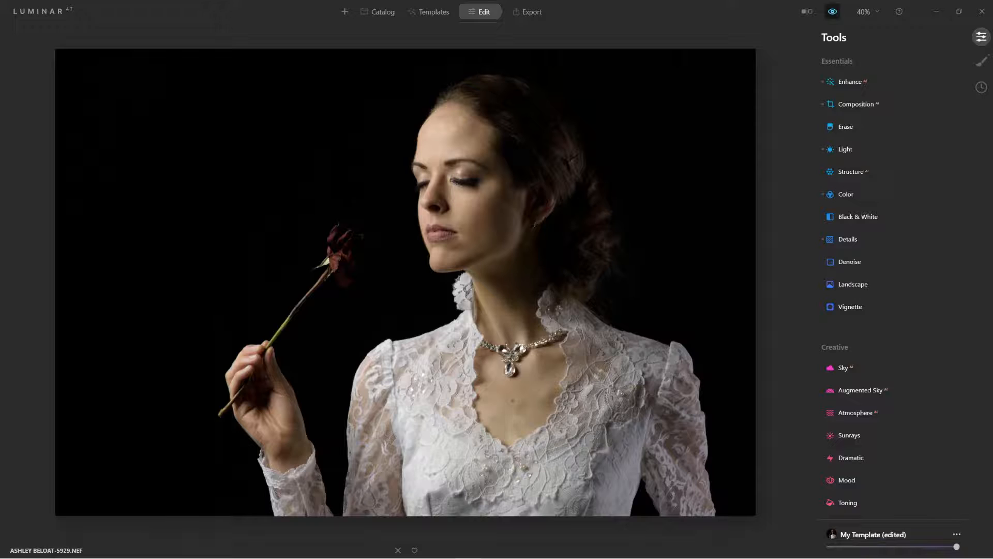
pyautogui.click(832, 11)
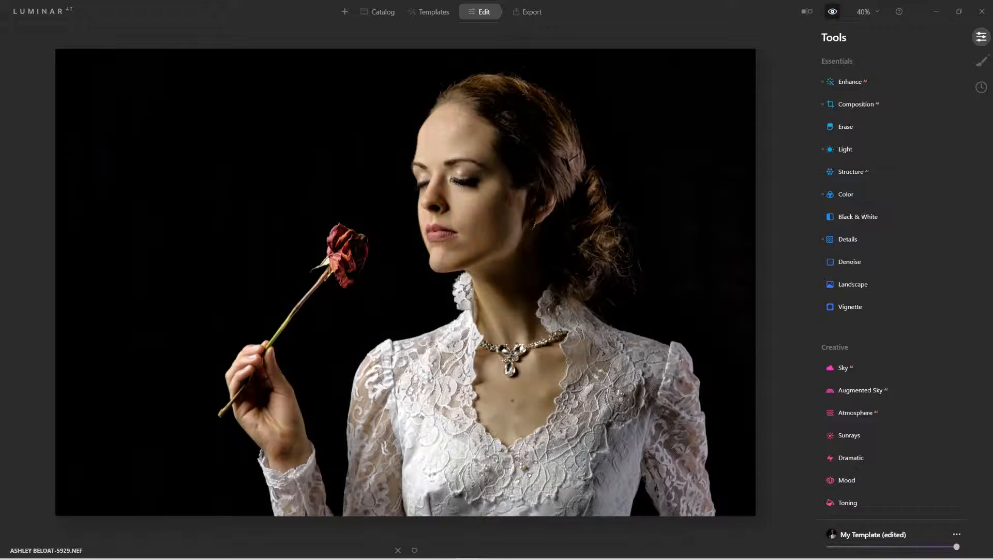